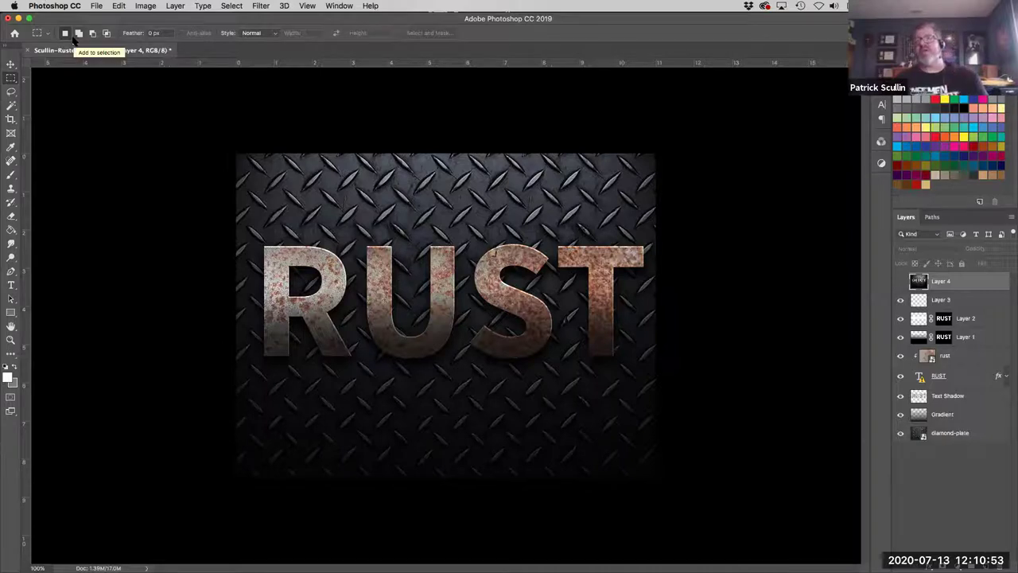
- Create a landscape Letter document in inches (11 × 8.5 in, 300 ppi) and zoom out to fit
click(97, 6)
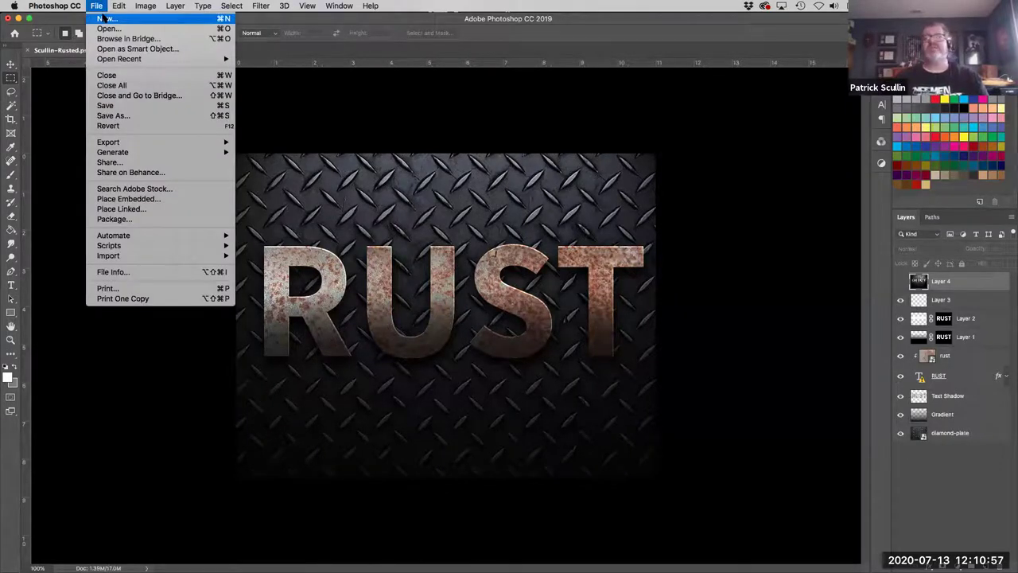
click(104, 17)
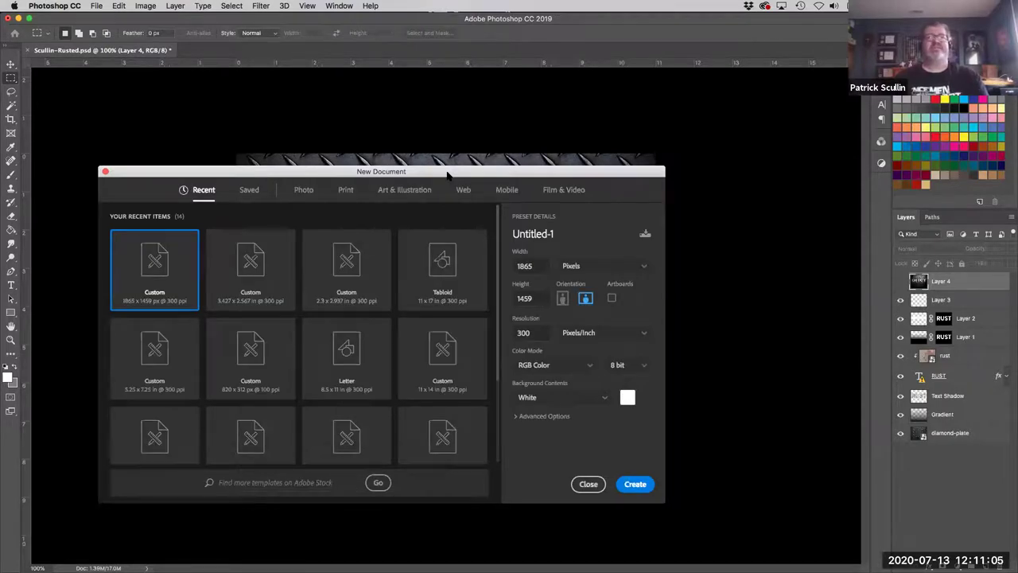
click(347, 191)
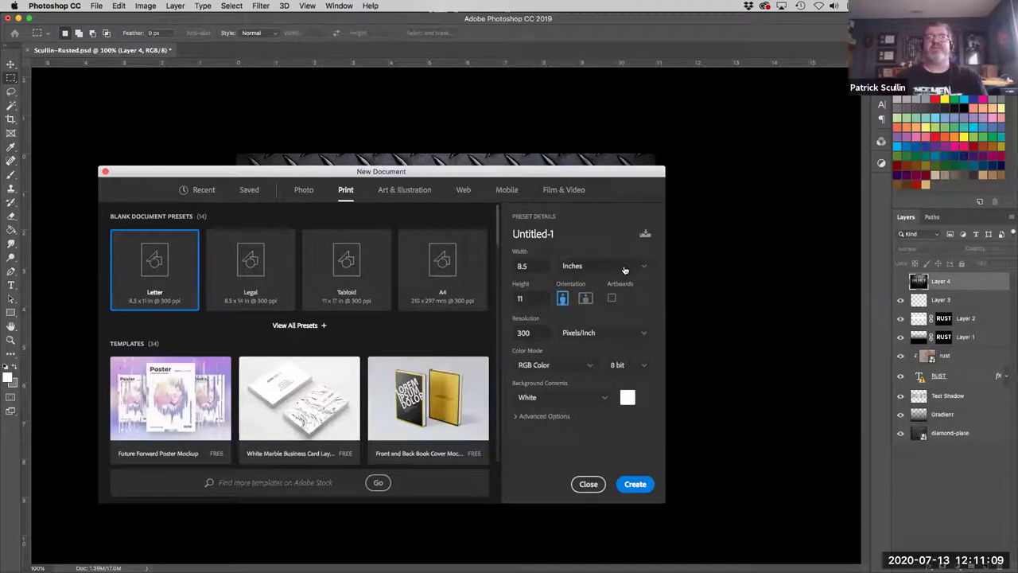
click(625, 269)
click(580, 301)
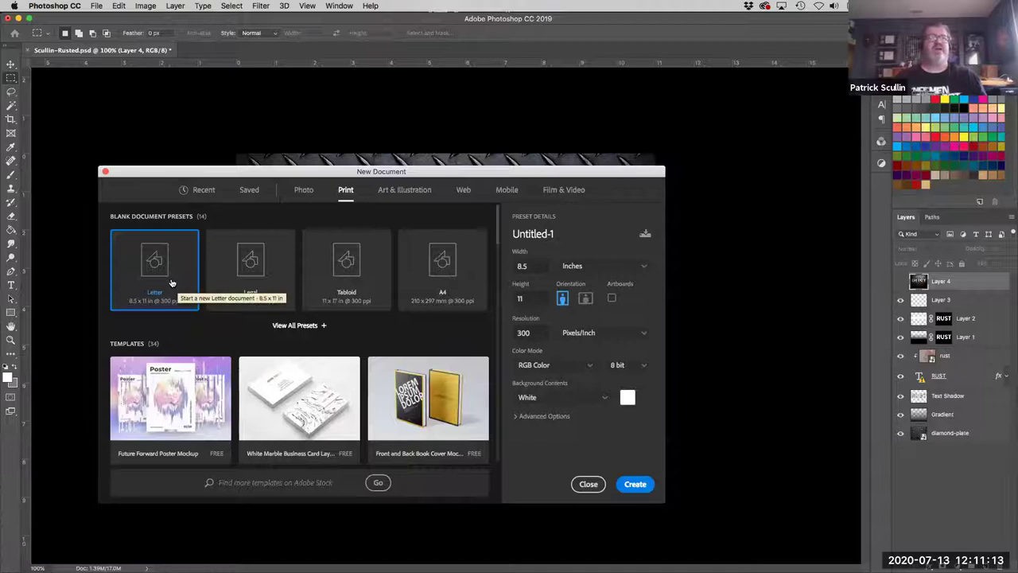
click(586, 300)
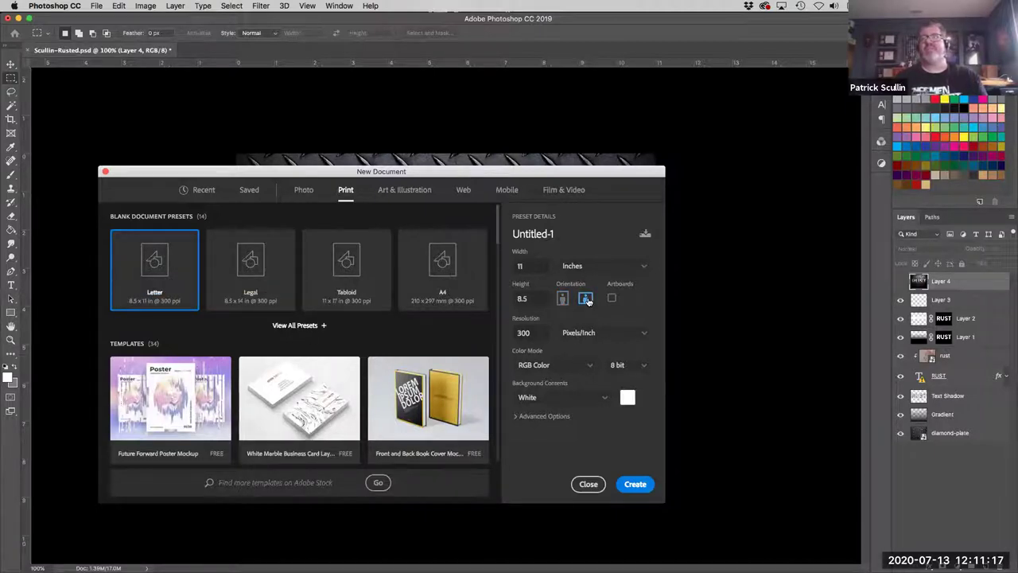
click(636, 484)
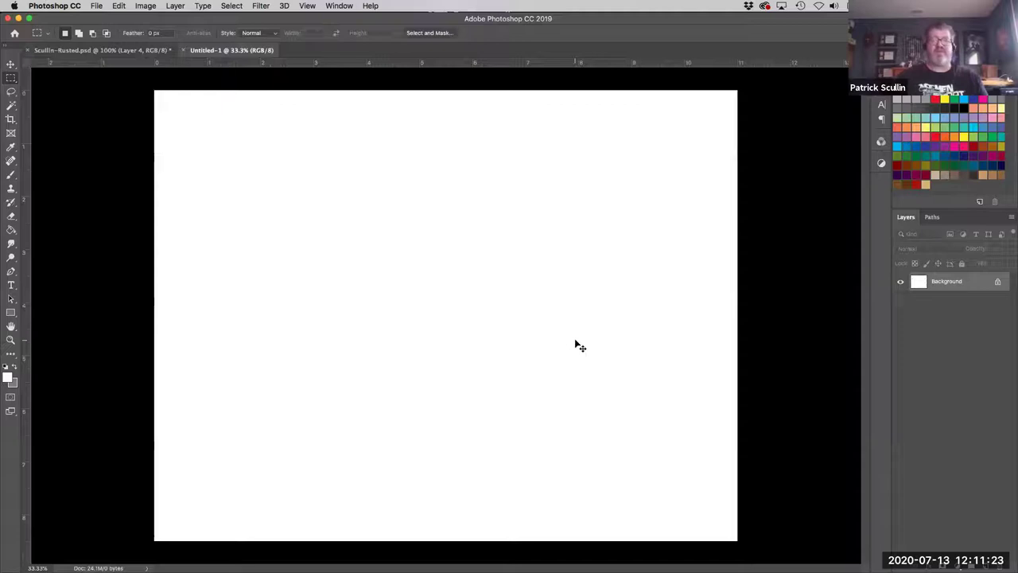
key(super+minus)
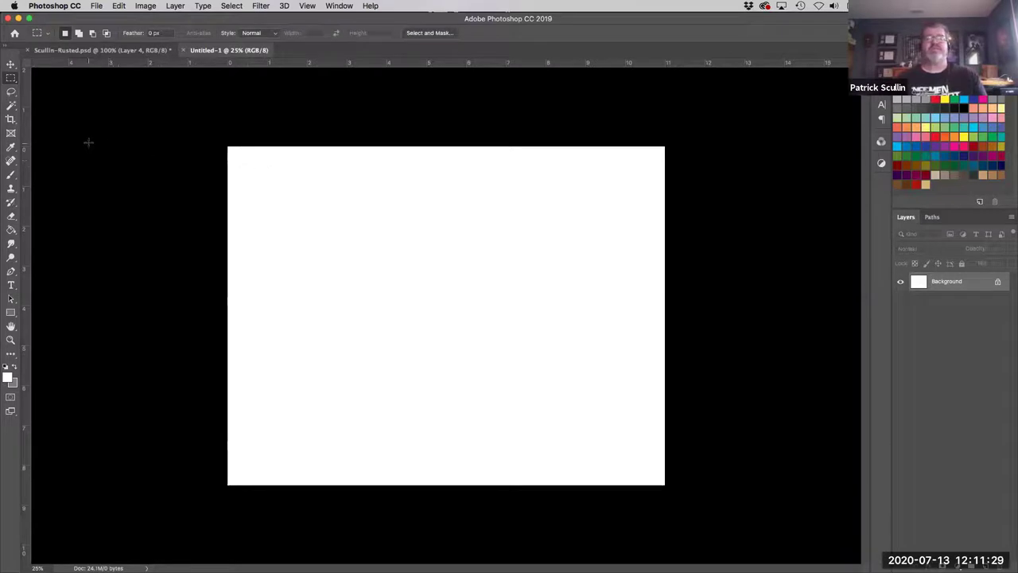
- Choose File > Place Embedded to bring up the image file browser
click(96, 7)
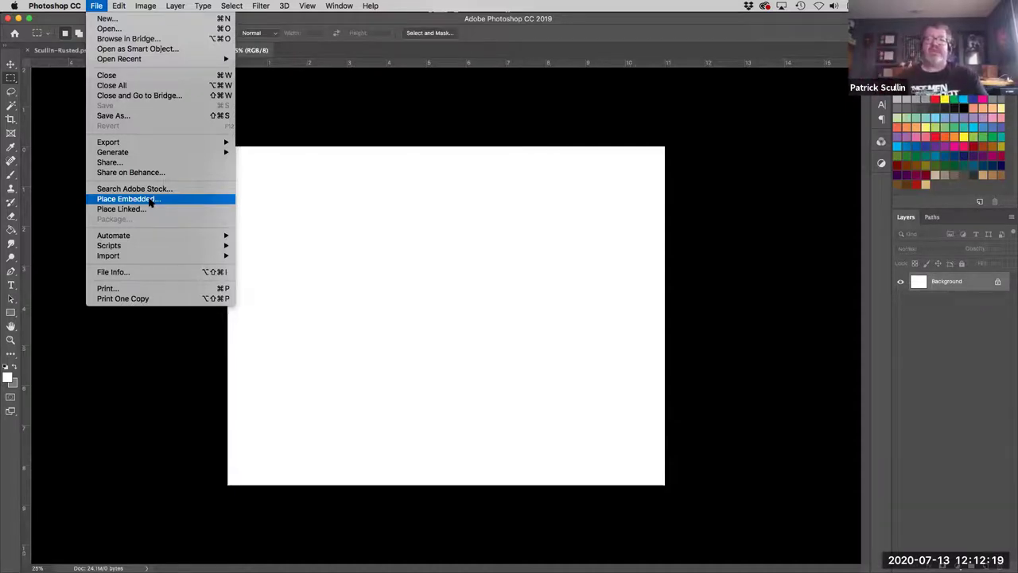
click(149, 199)
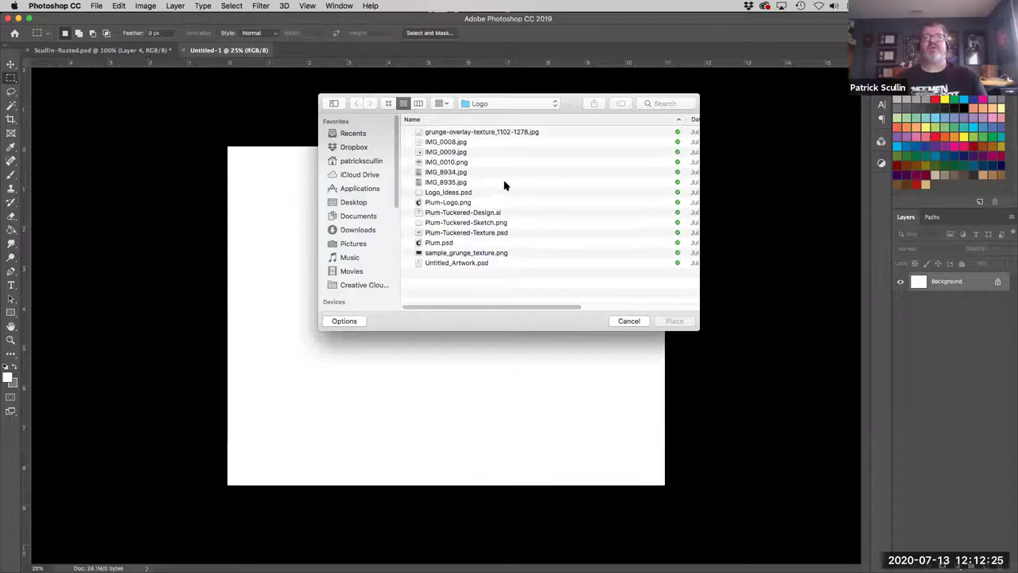
- Browse to Dropbox > Teaching > ADM-62 in the Place Embedded browser
click(494, 107)
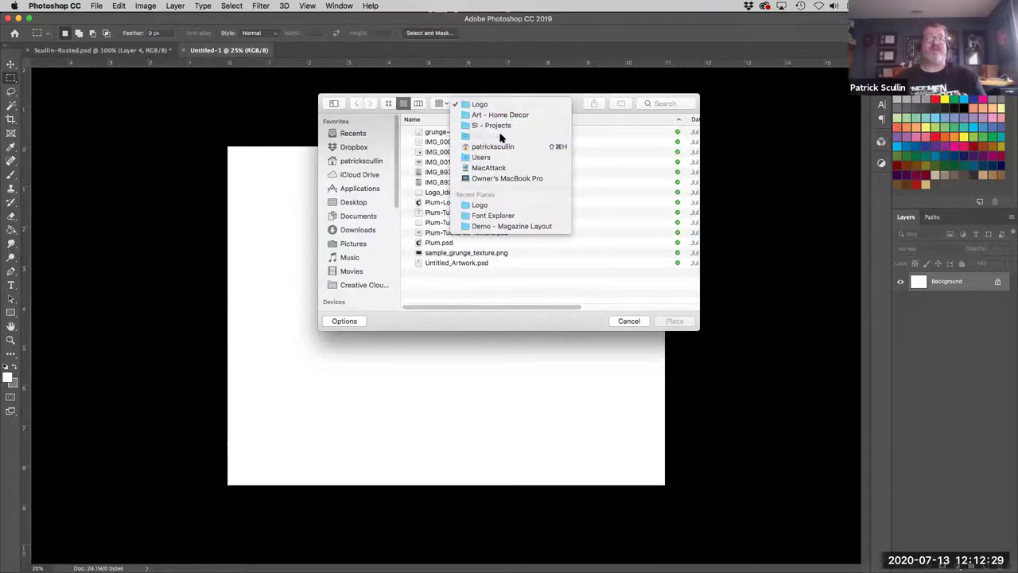
click(501, 137)
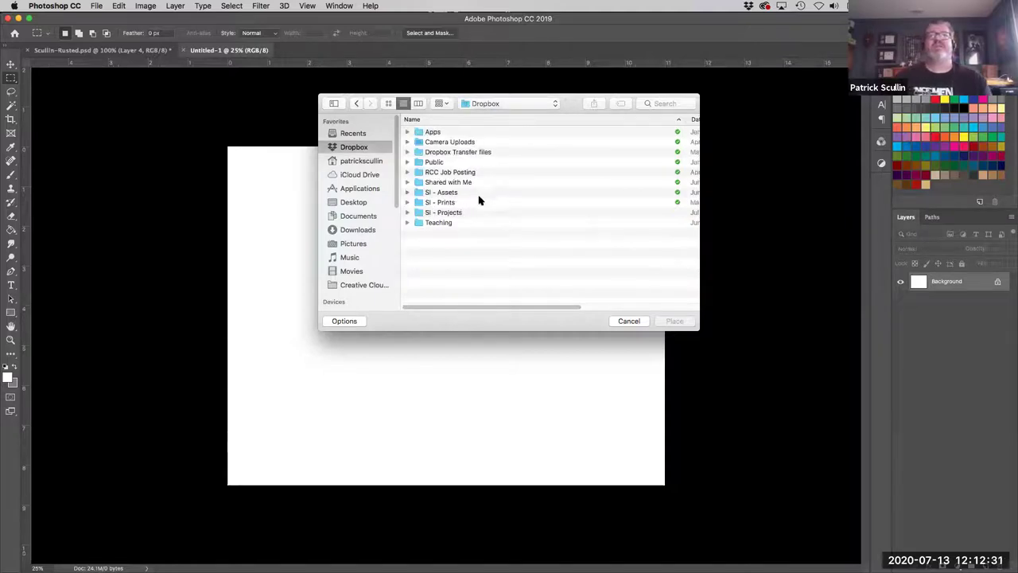
click(469, 223)
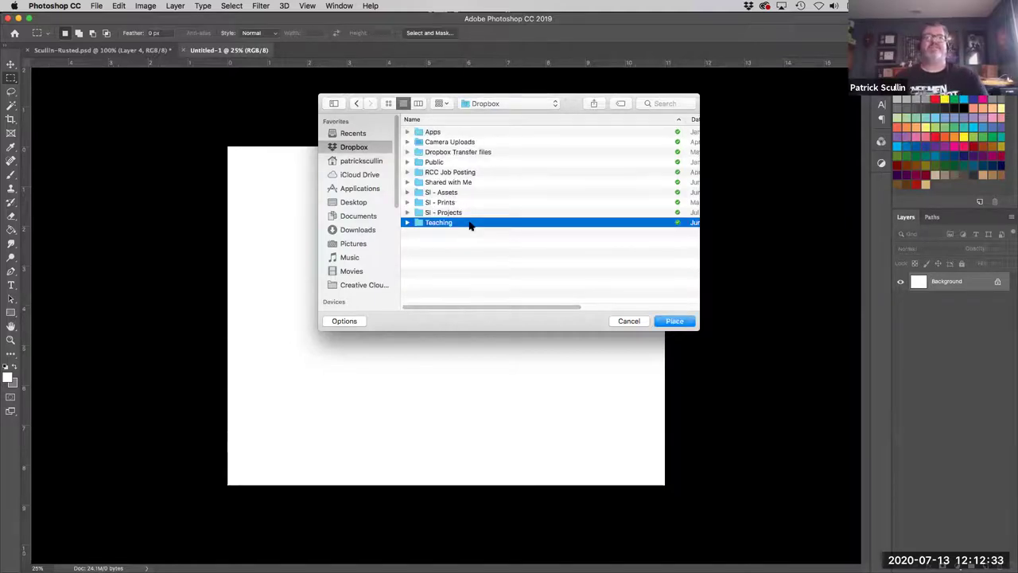
double_click(469, 223)
click(505, 206)
double_click(503, 204)
- Open Lessons > Week 04 > Demo - Rusted Type and place diamond-plate.png
click(465, 143)
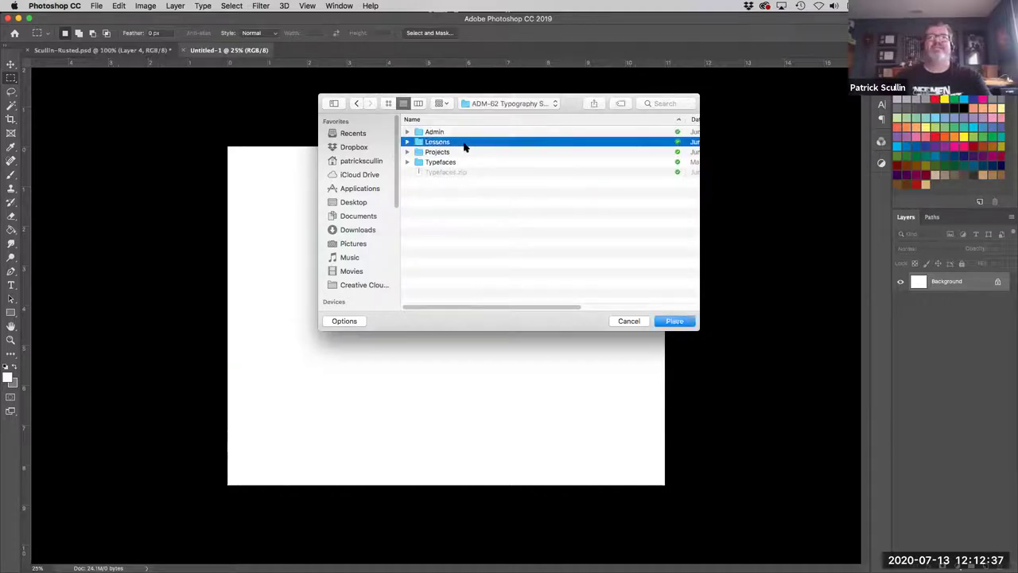
double_click(465, 143)
click(478, 163)
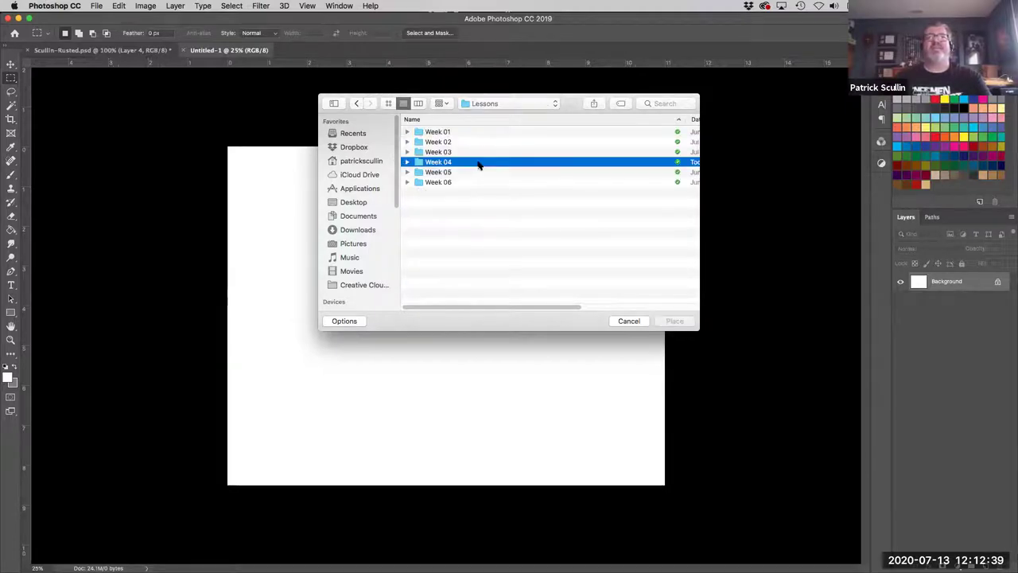
double_click(477, 162)
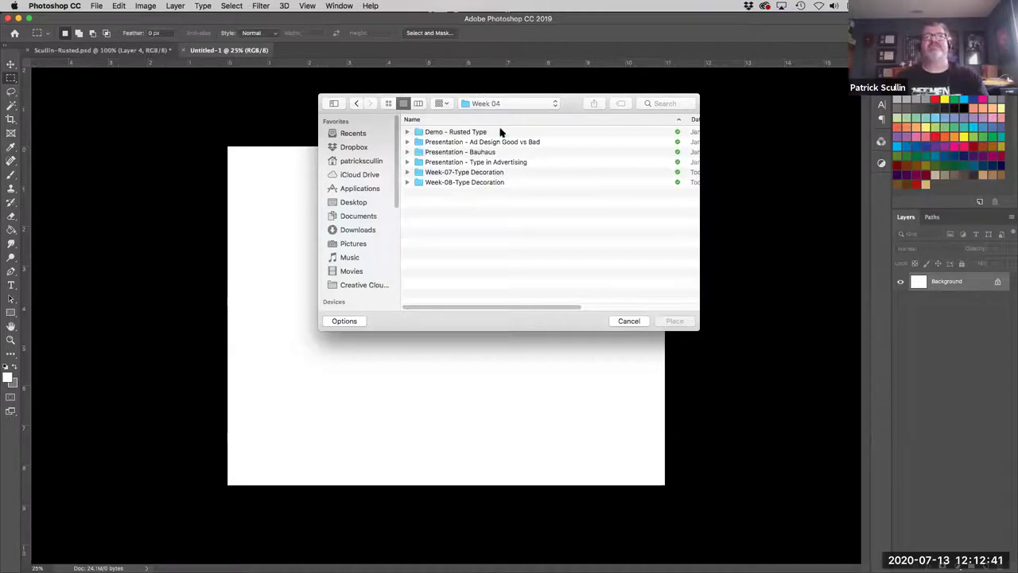
click(499, 131)
double_click(499, 131)
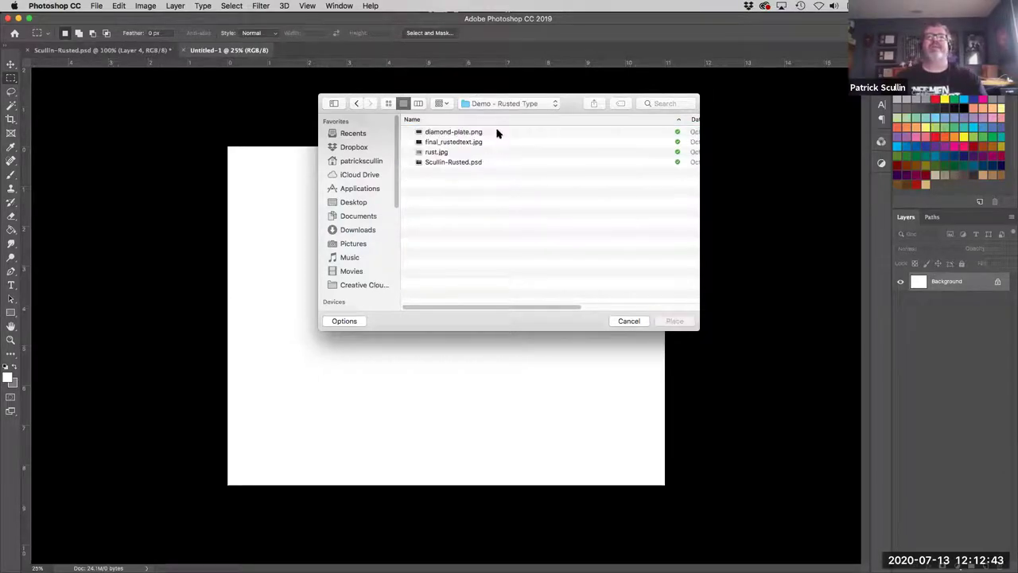
click(499, 133)
click(674, 320)
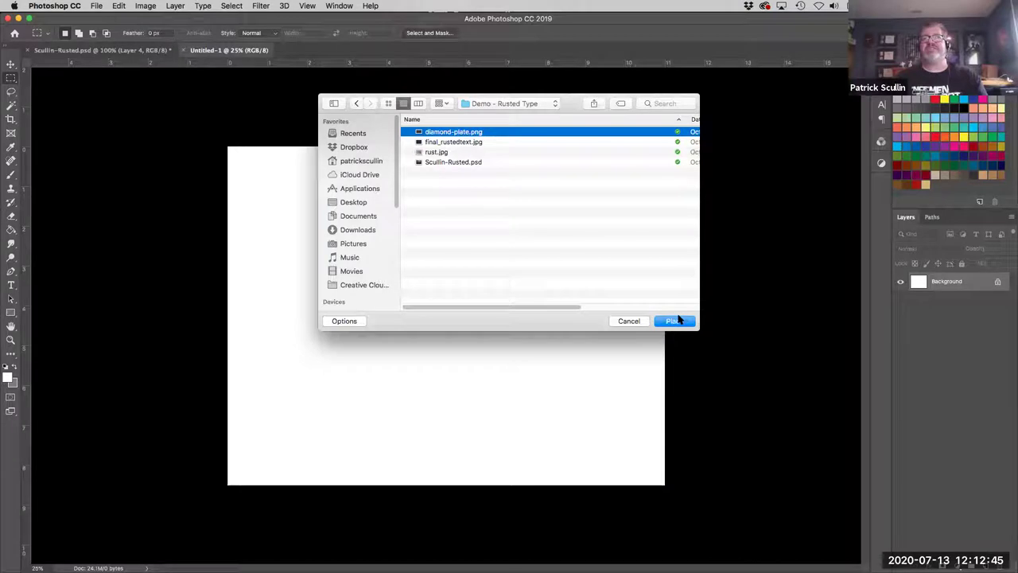
click(676, 320)
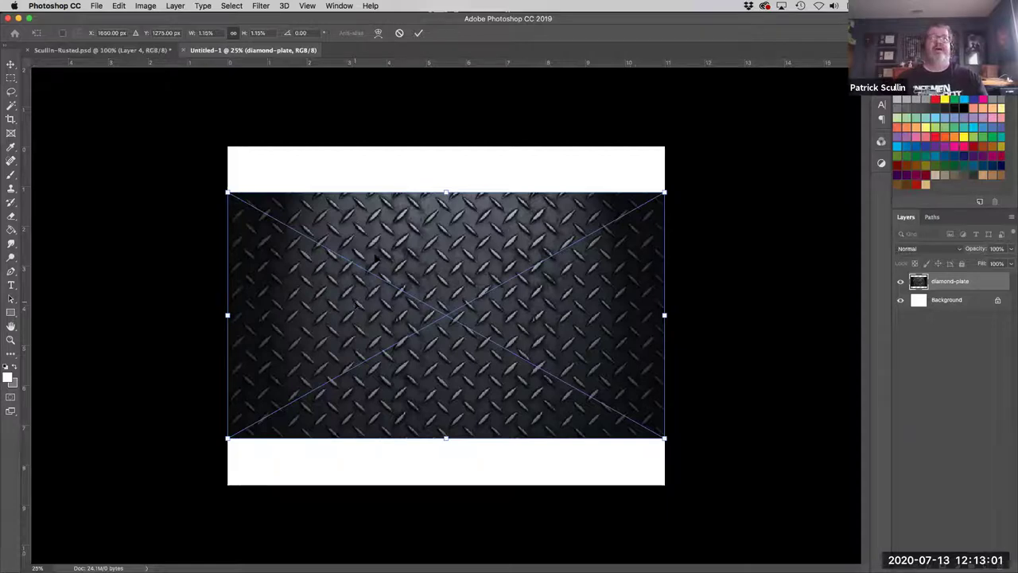
- Stretch the diamond plate's top, bottom and sides to the canvas edges and commit the transform
drag(445, 191, 447, 161)
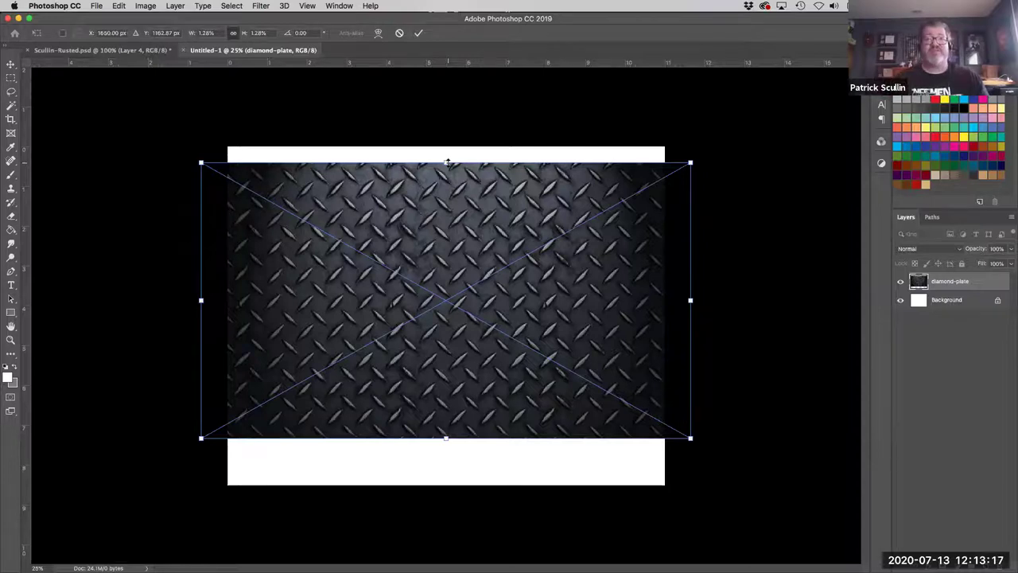
drag(448, 163, 445, 143)
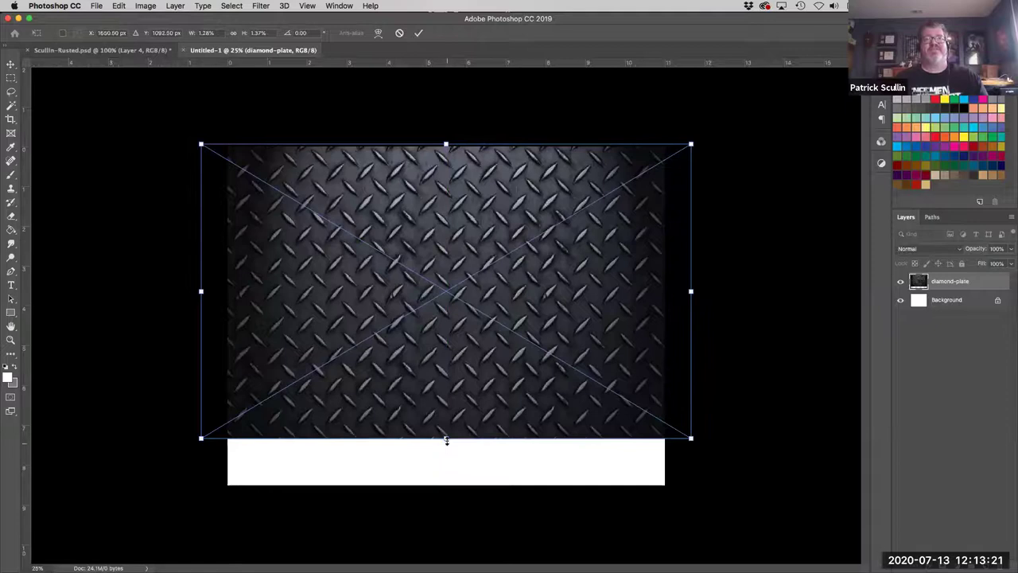
drag(446, 447, 447, 485)
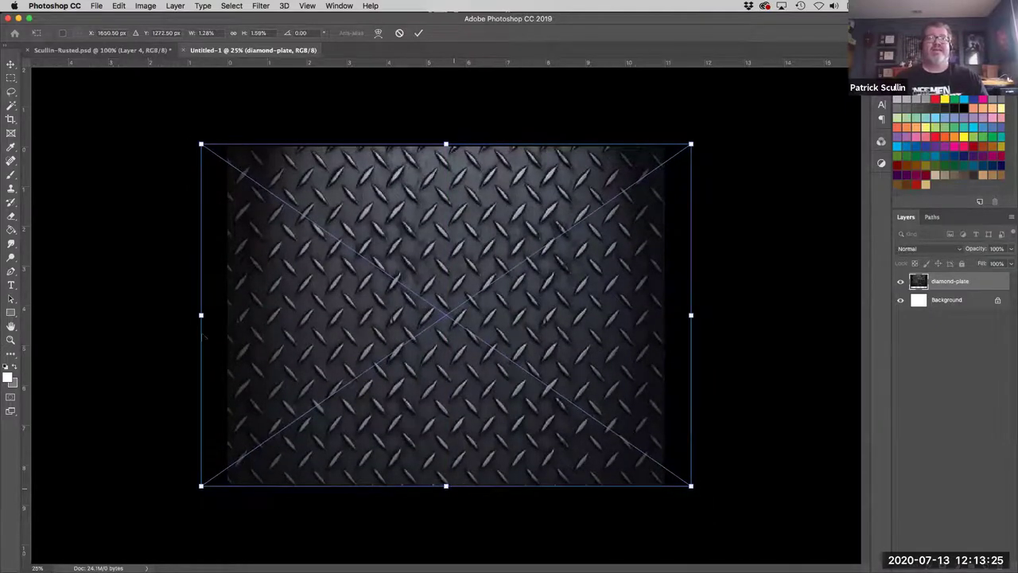
drag(201, 315, 220, 315)
drag(691, 315, 669, 315)
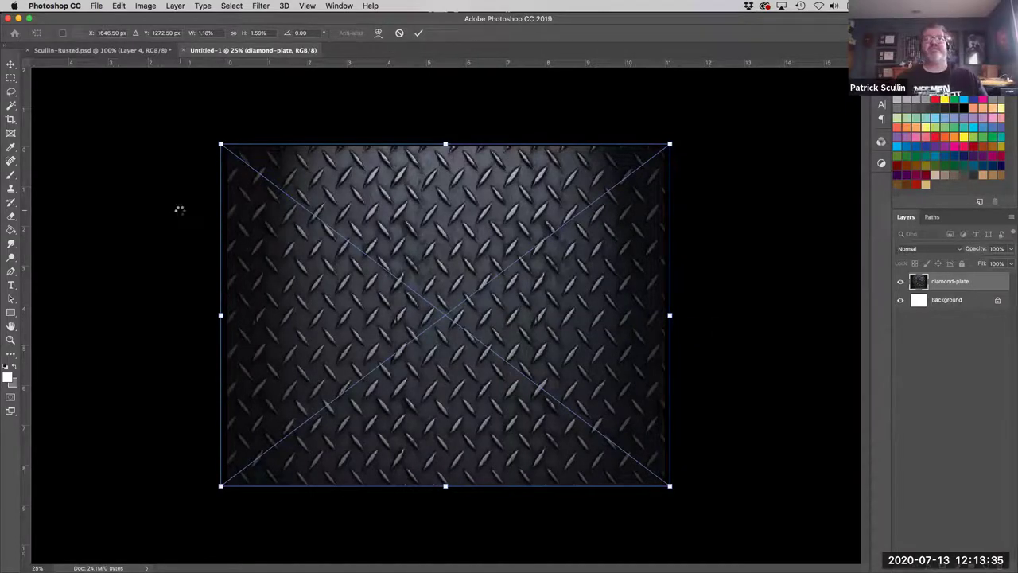
key(Return)
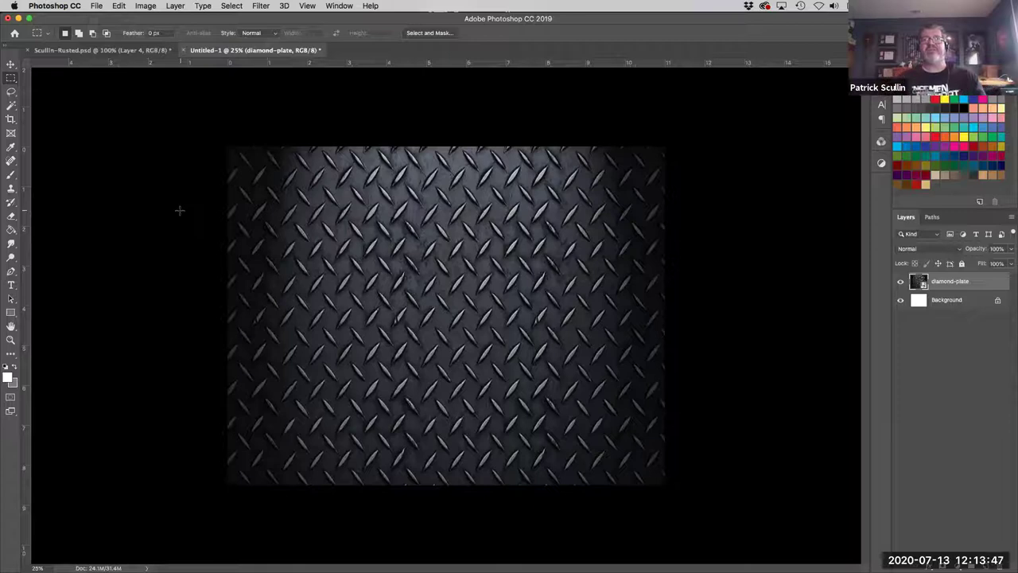
- Type RUST as a white Acumin Pro ExtraCondensed 120 pt text layer on the diamond plate
click(11, 285)
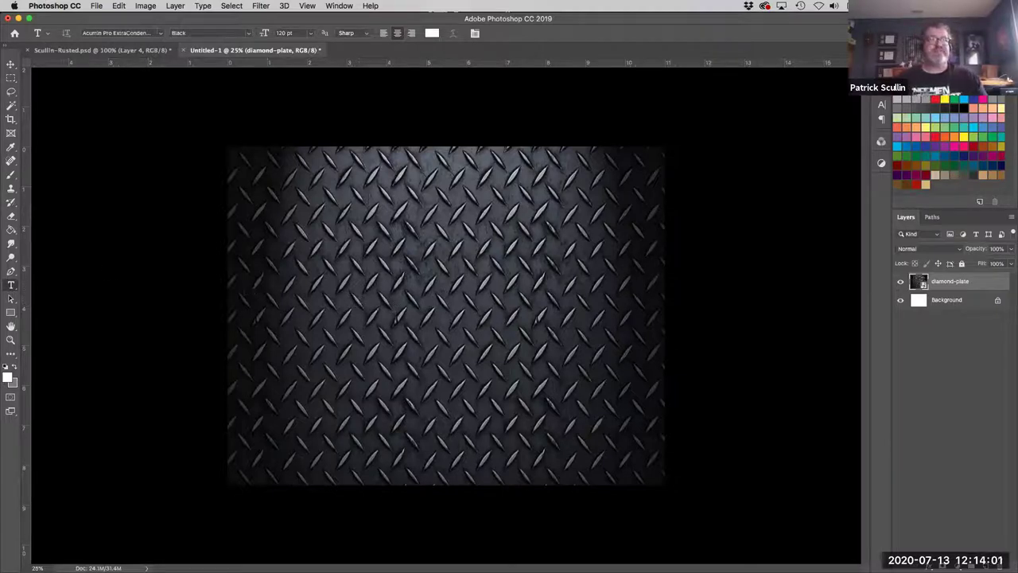
click(344, 293)
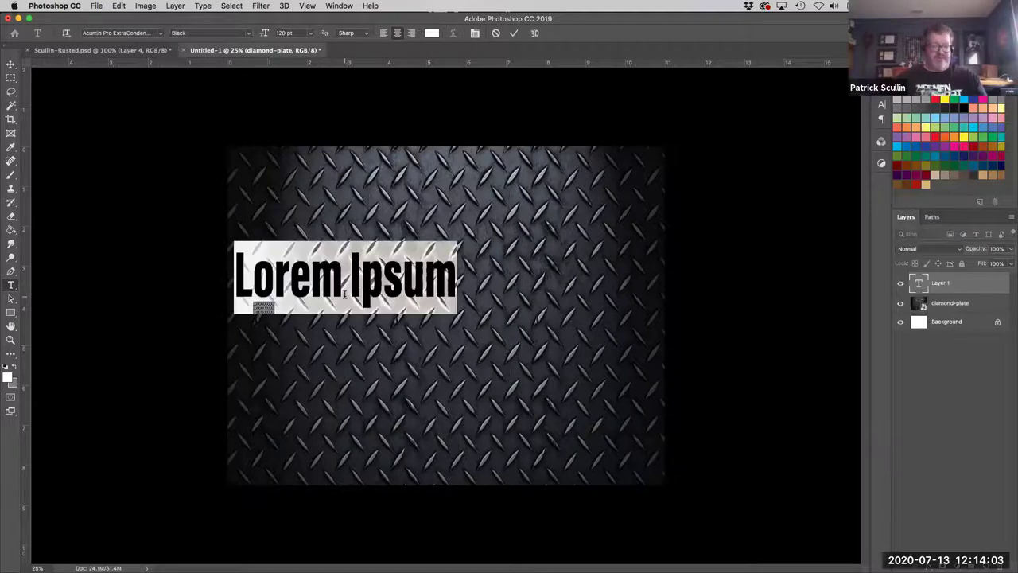
text(RUST)
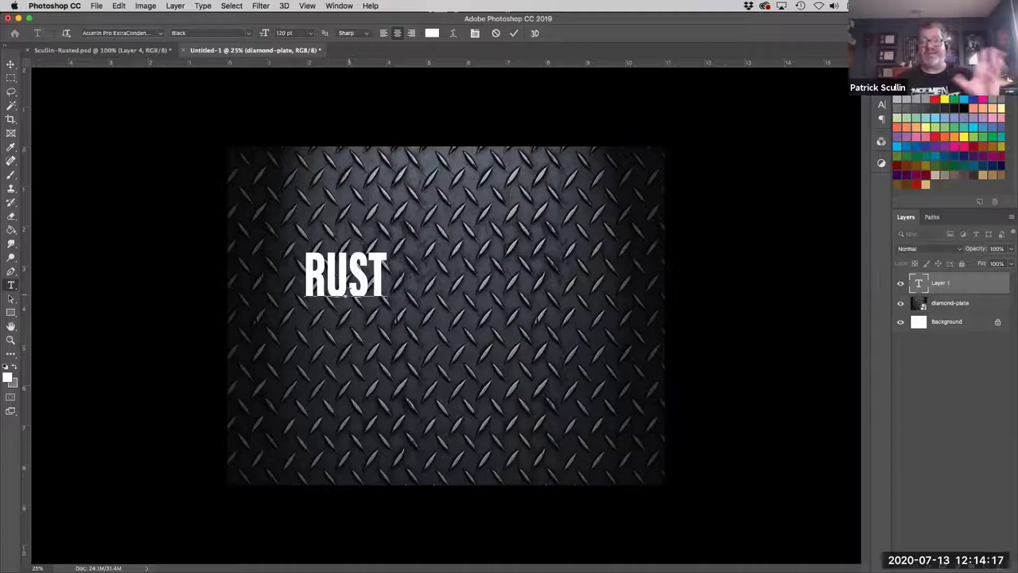
key(super+a)
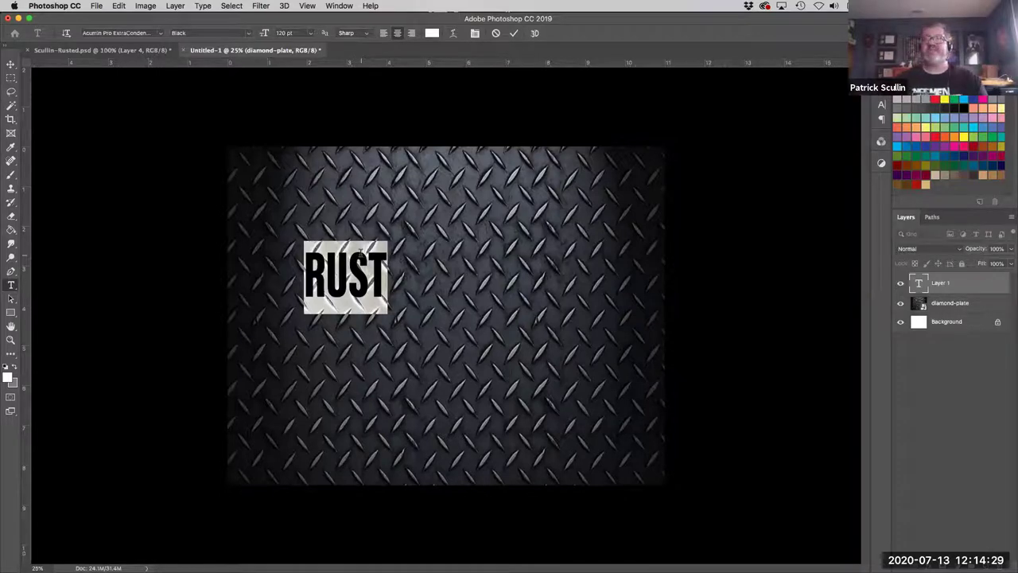
click(11, 64)
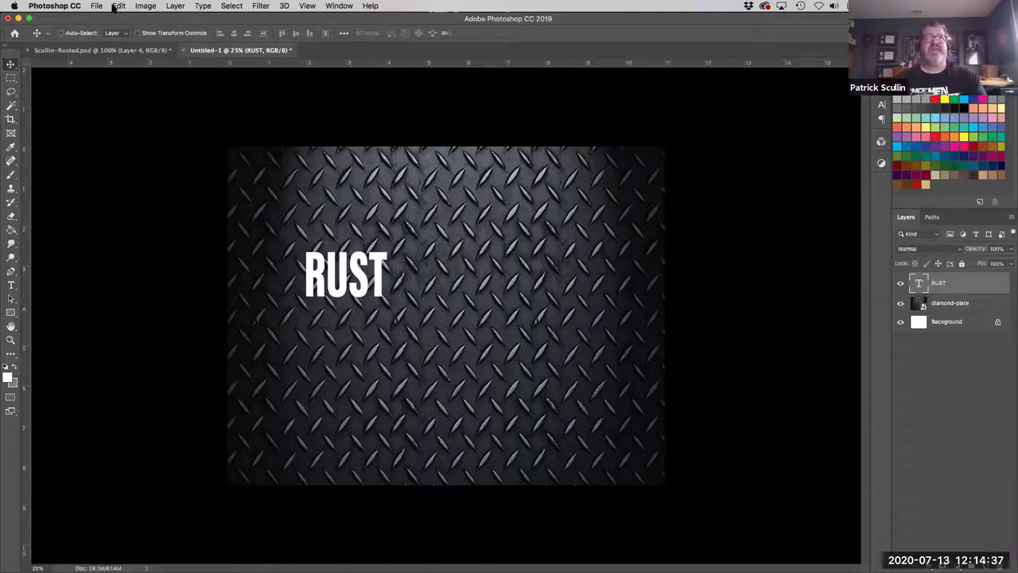
- Scale RUST to about 334% with Edit > Transform > Scale, centered over the plate
click(116, 6)
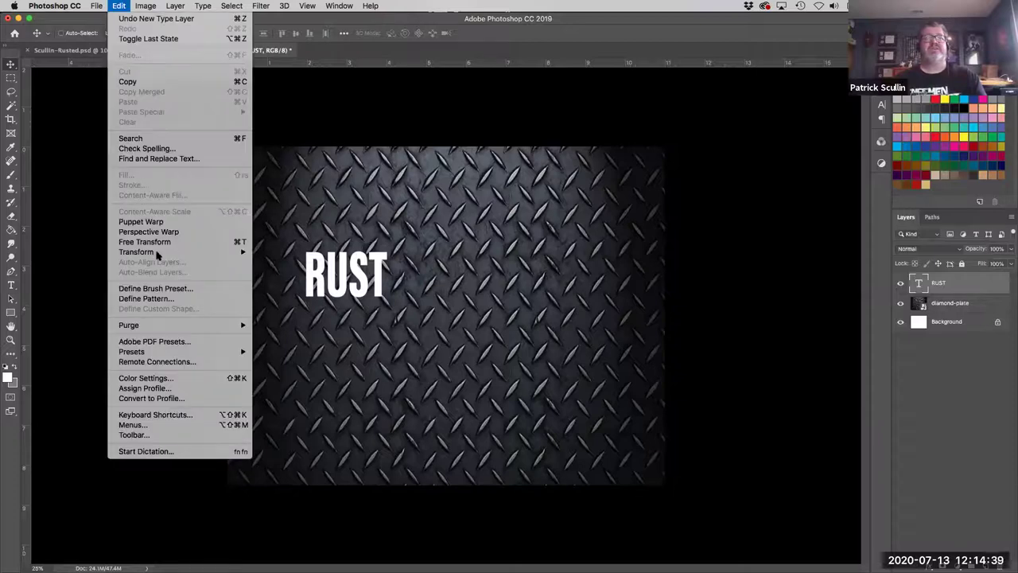
mouse_move(202, 260)
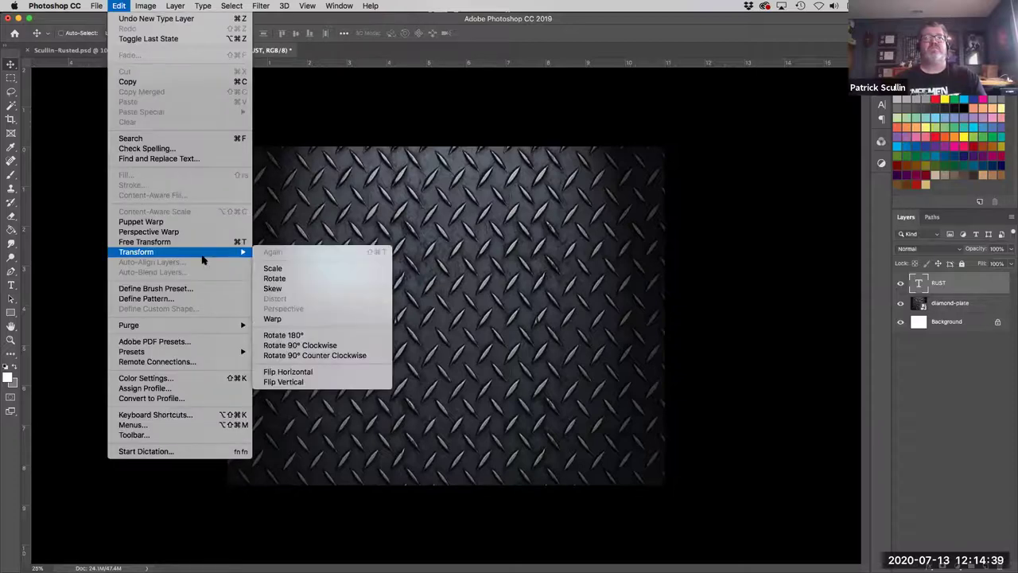
click(317, 270)
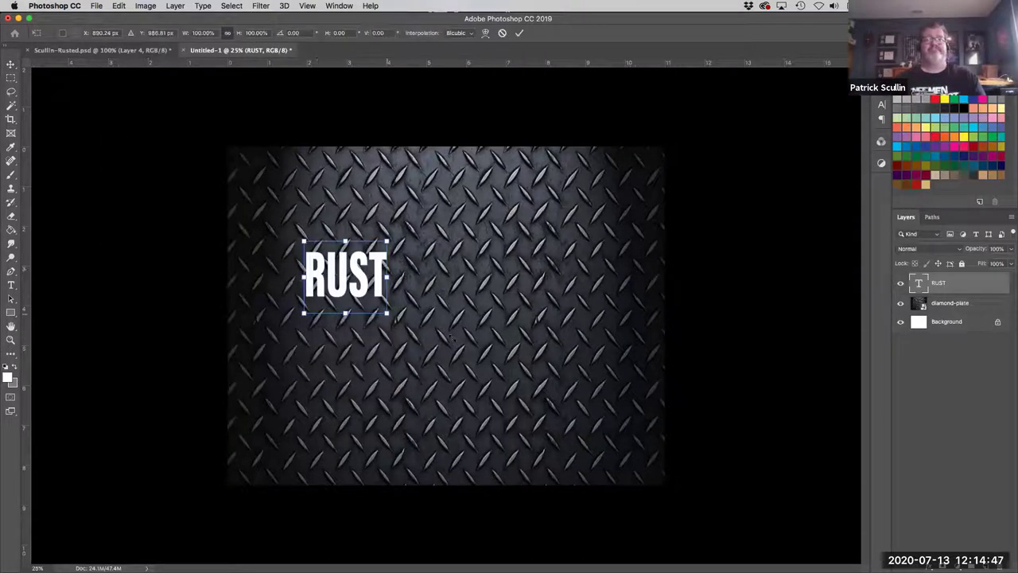
drag(388, 314, 550, 457)
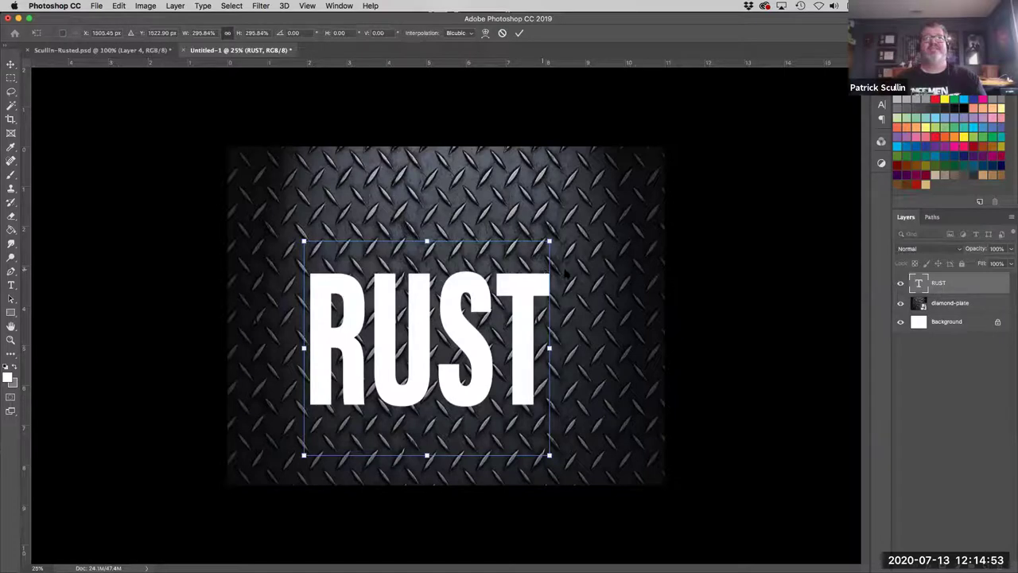
drag(550, 240, 583, 212)
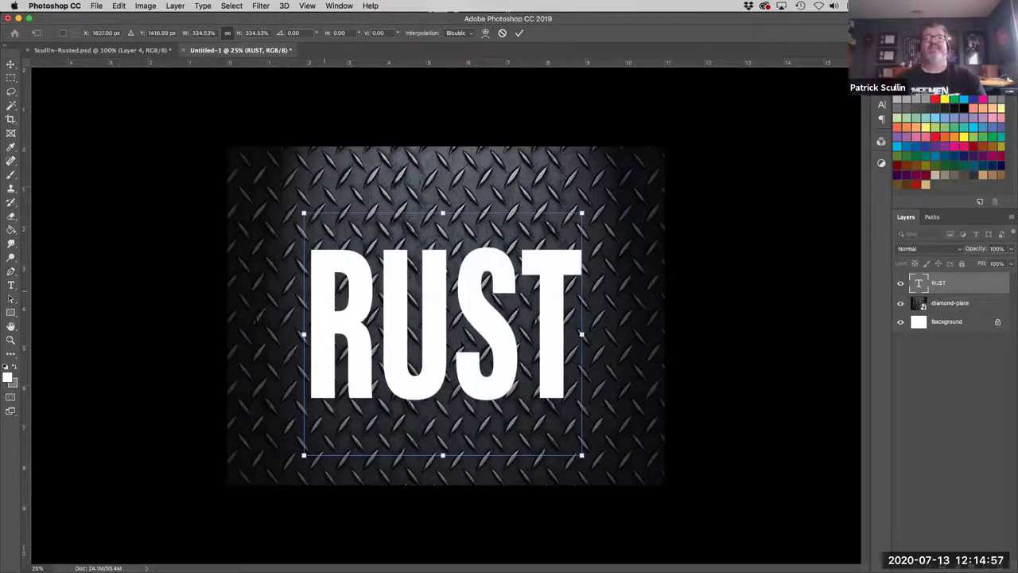
drag(443, 340, 444, 320)
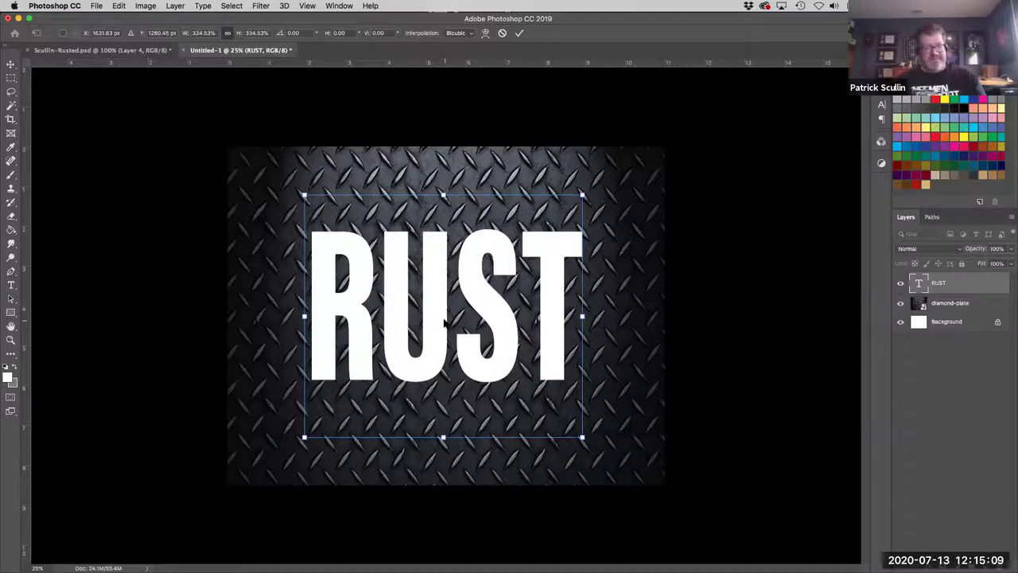
drag(443, 436, 443, 370)
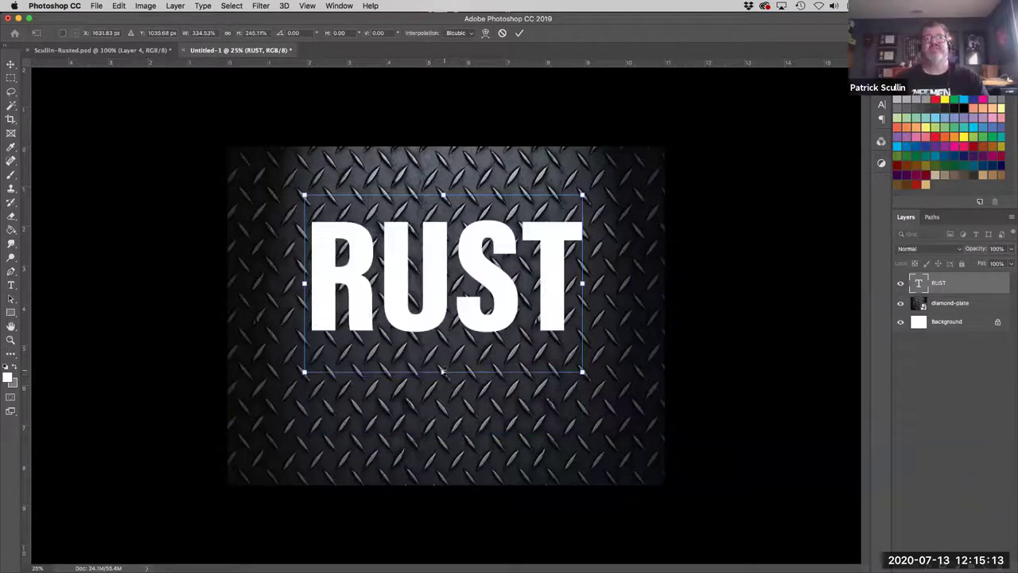
key(super+z)
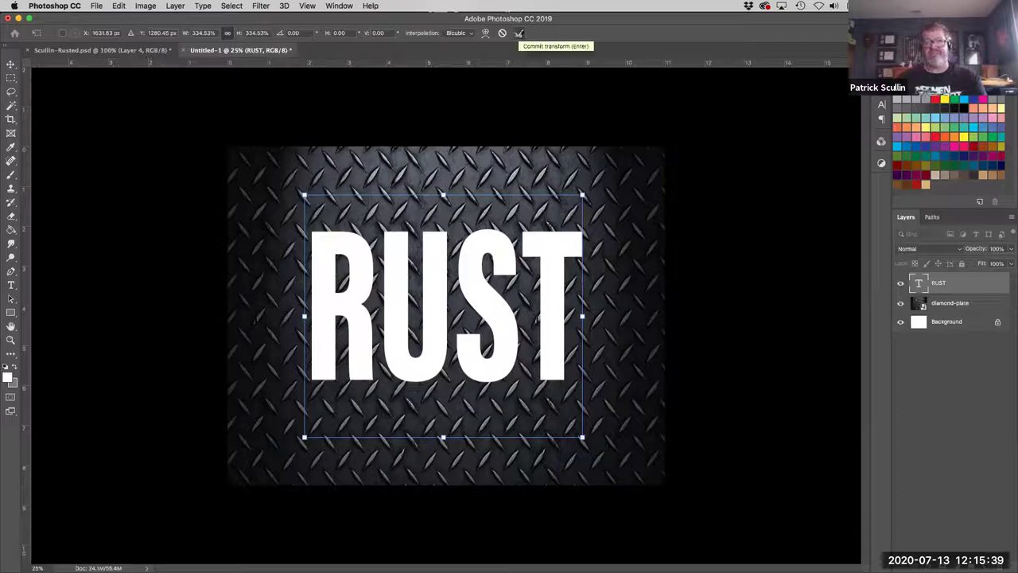
click(520, 34)
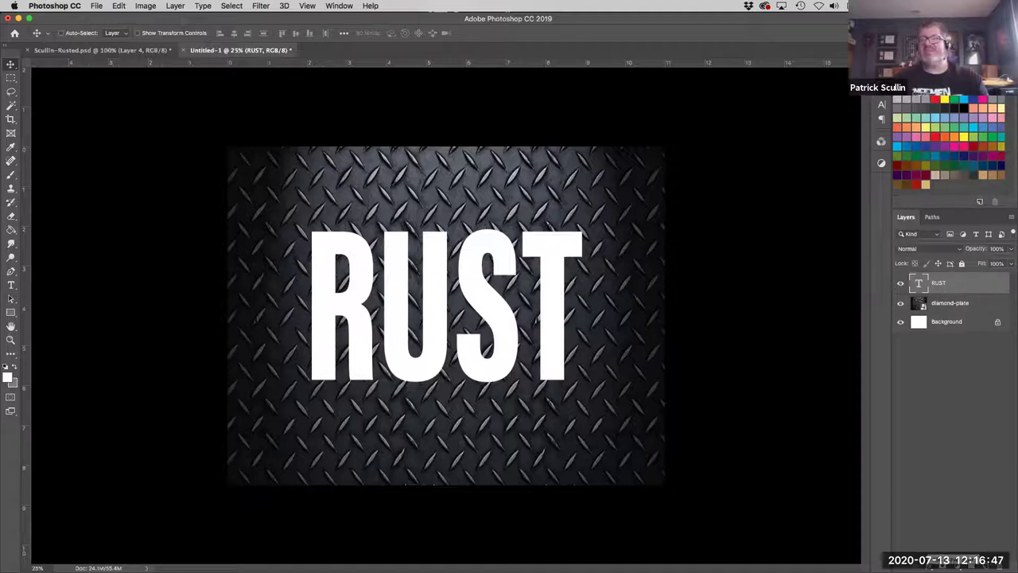
- Bring up the fx layer-effects menu at the bottom of the Layers panel
click(937, 565)
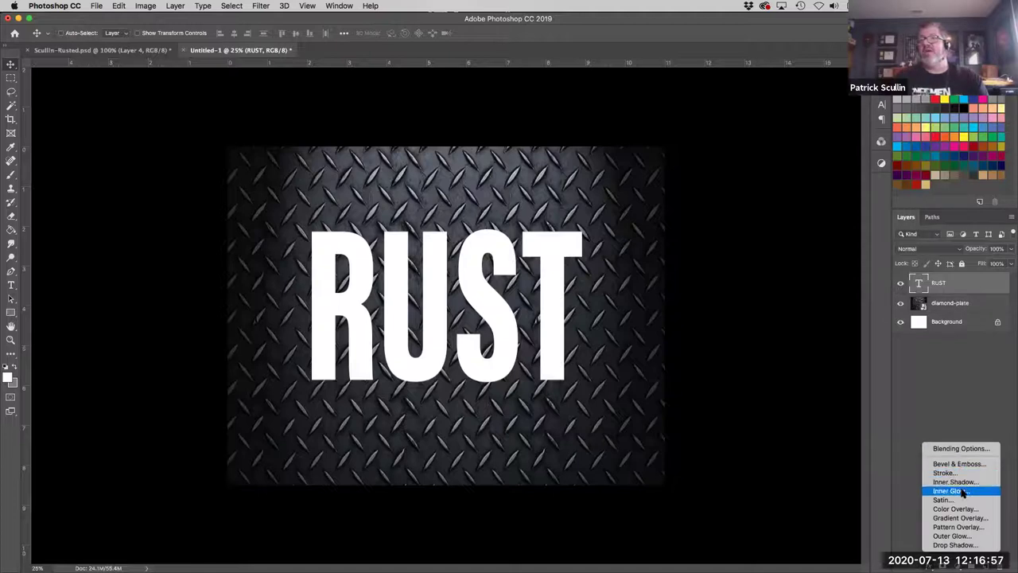
- Add a Drop Shadow to RUST and zoom the canvas to 50% beside its settings
click(967, 546)
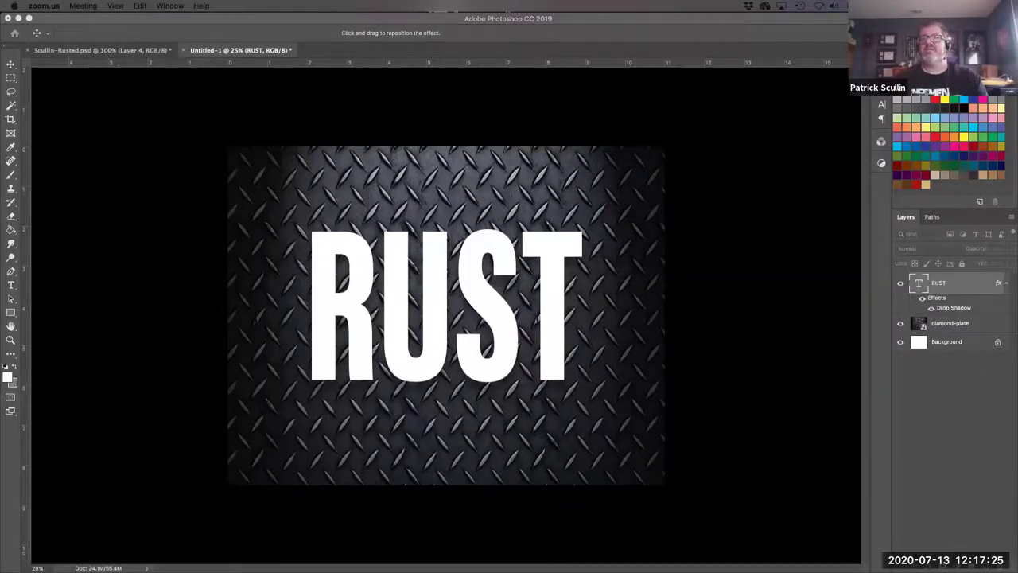
click(548, 110)
drag(544, 93, 560, 157)
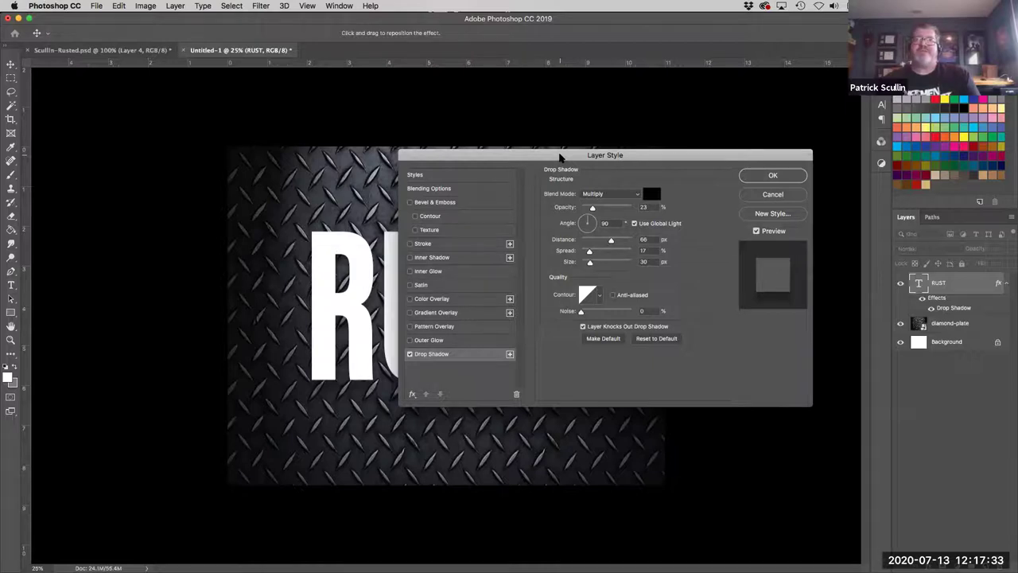
drag(468, 156, 566, 101)
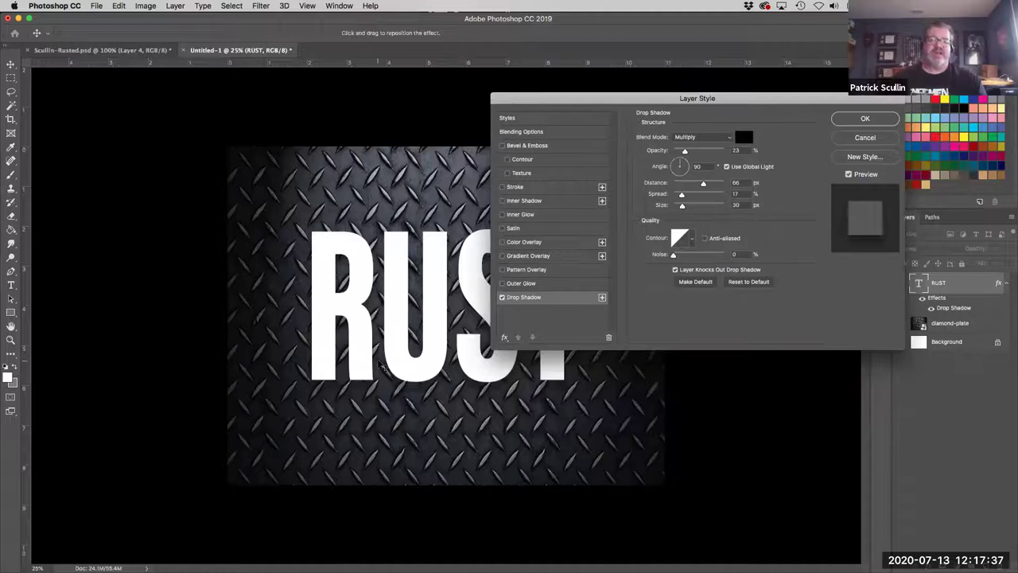
key(super+equal)
key(super+equal)
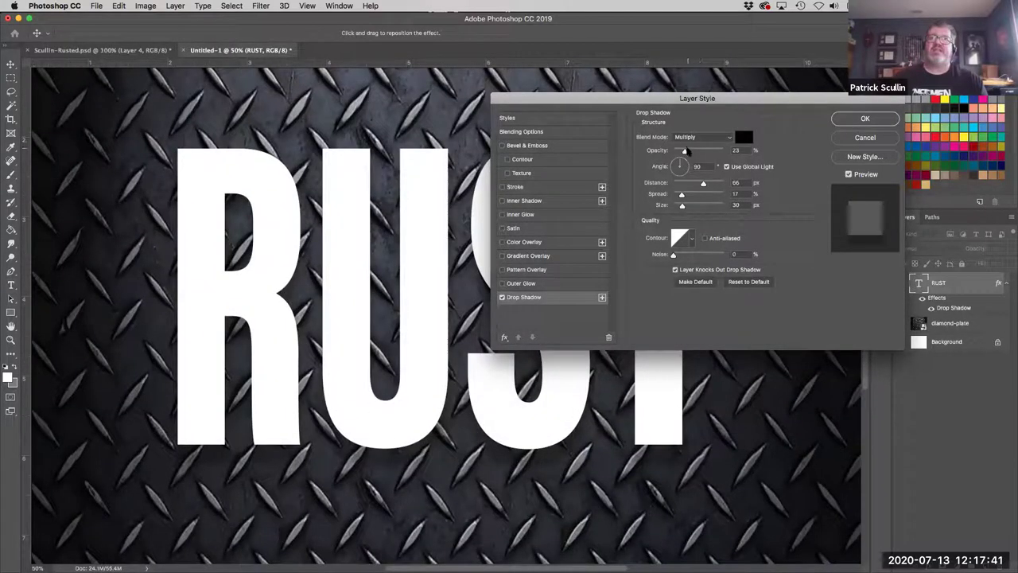
- Set the shadow to 100% opacity, 90° angle, 57 px distance and 92 px size, then confirm
drag(687, 151, 728, 151)
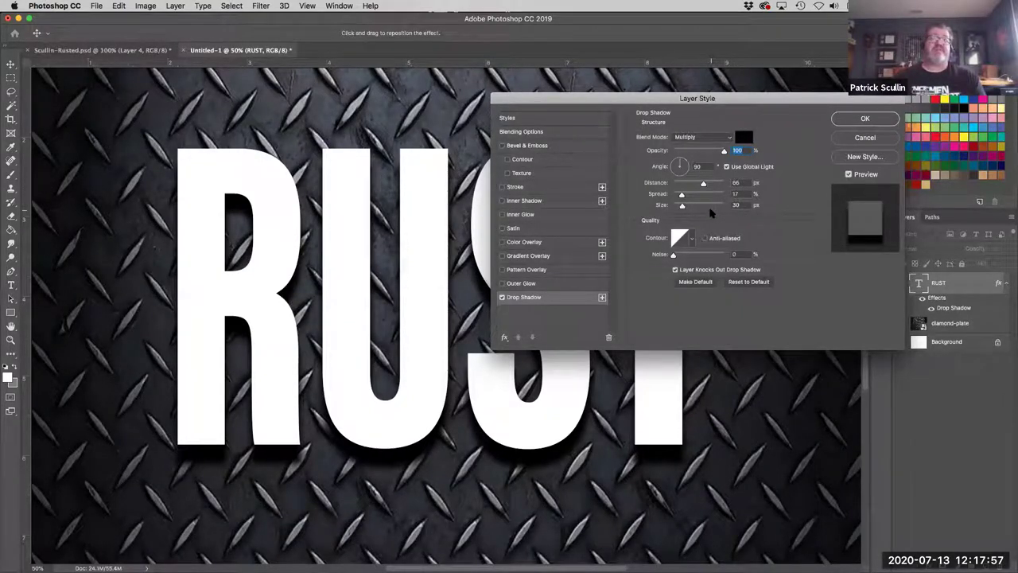
drag(682, 206, 688, 206)
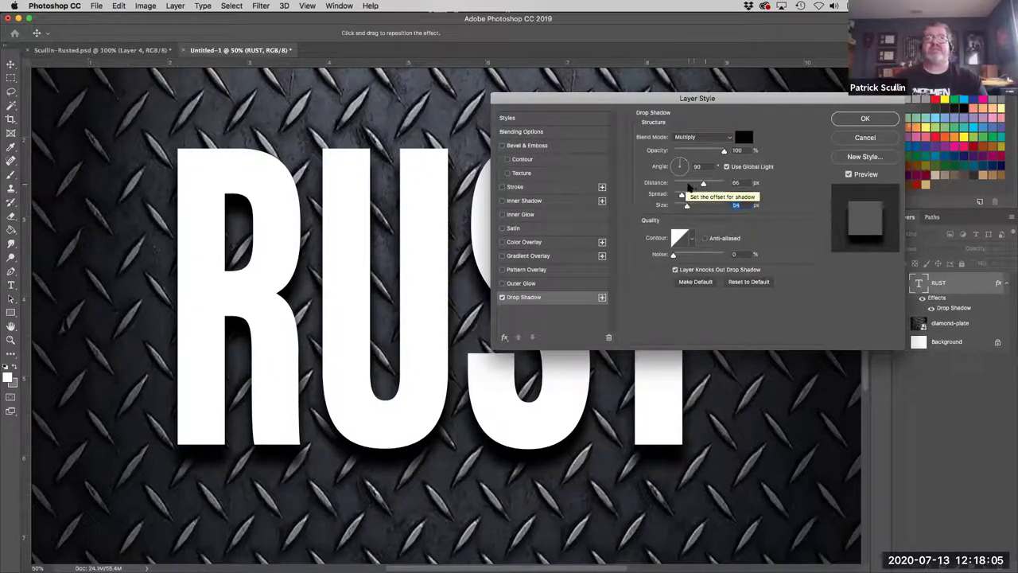
drag(703, 184, 697, 186)
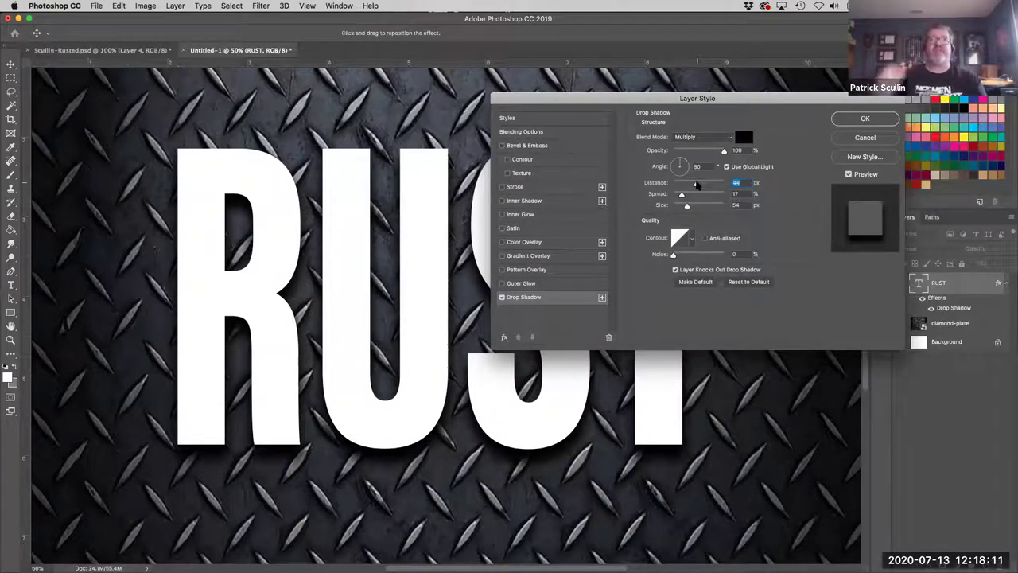
drag(688, 205, 692, 207)
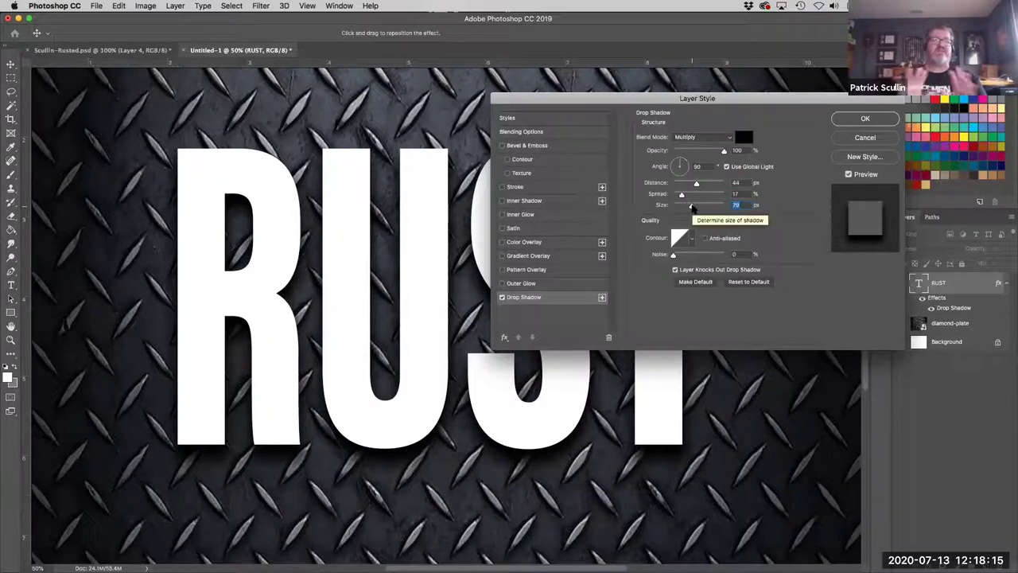
drag(605, 102, 682, 98)
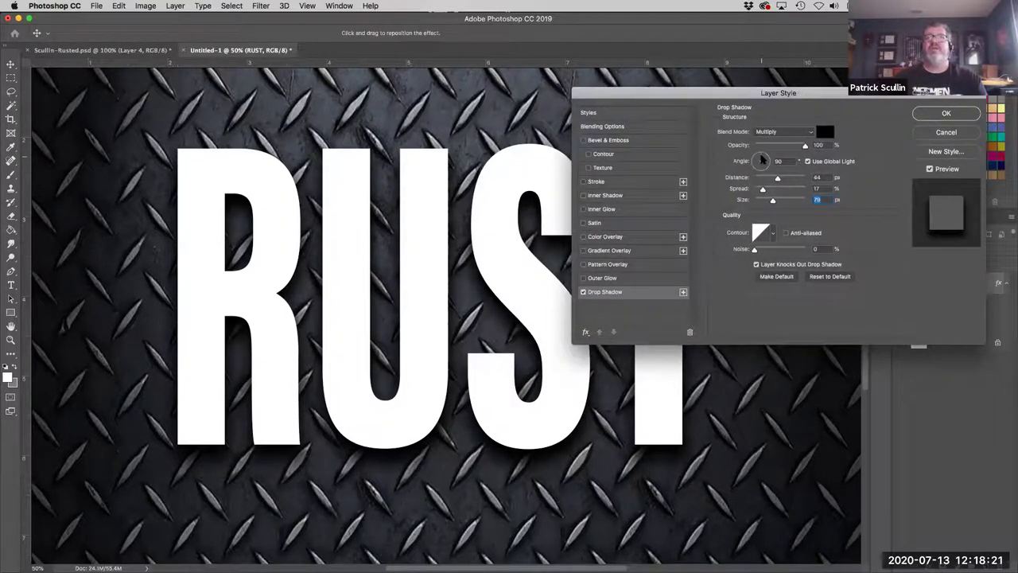
drag(769, 166, 762, 175)
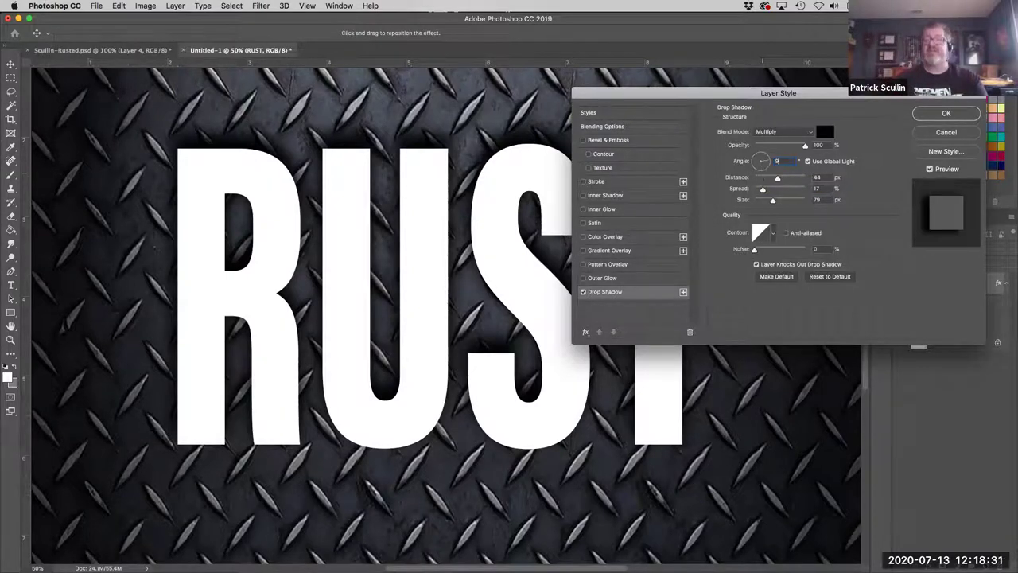
text(90)
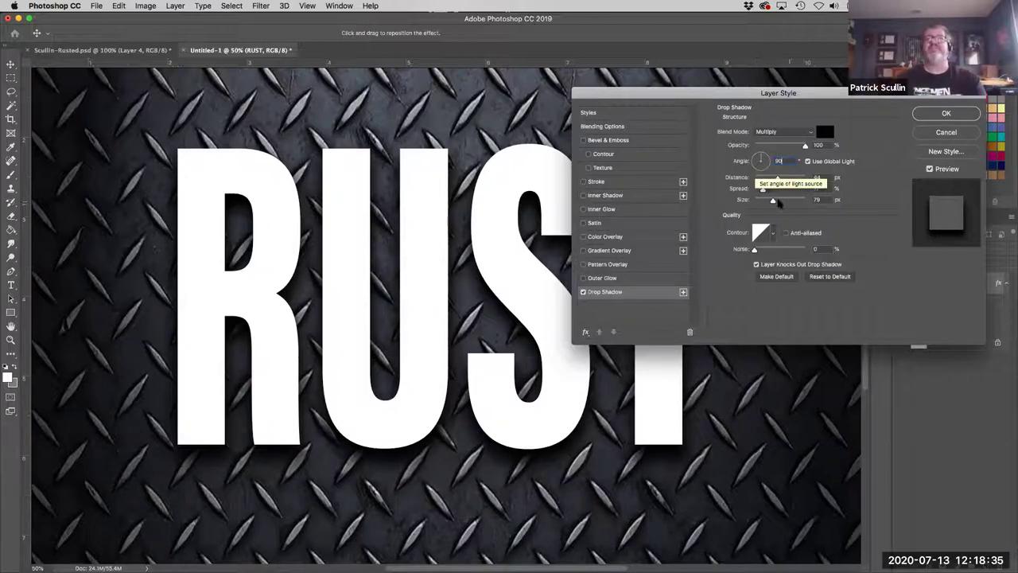
drag(772, 202, 783, 178)
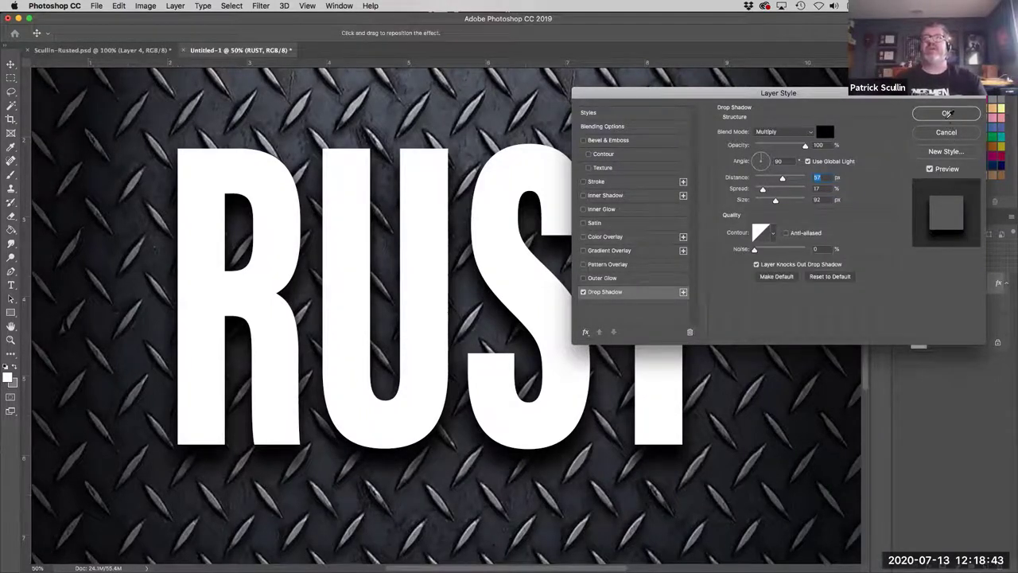
click(947, 115)
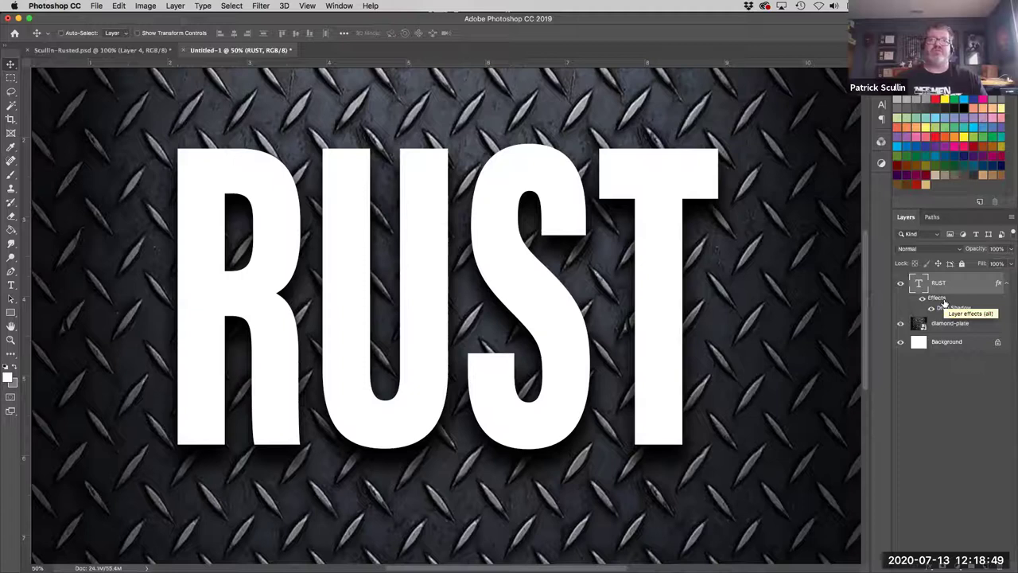
- Zoom out to 33.3%, collapse RUST's Effects list and select the diamond-plate layer
key(super+minus)
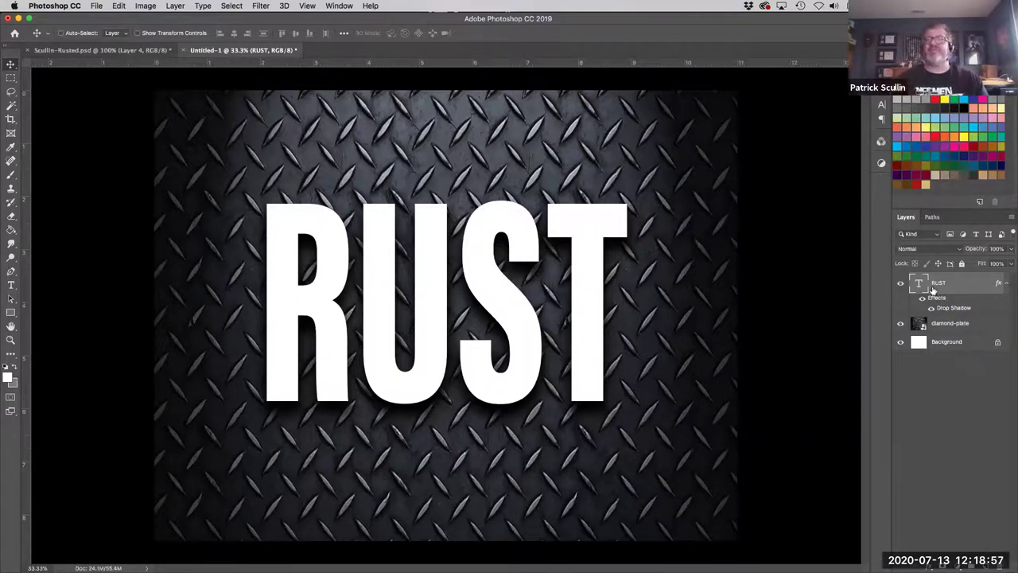
click(1007, 283)
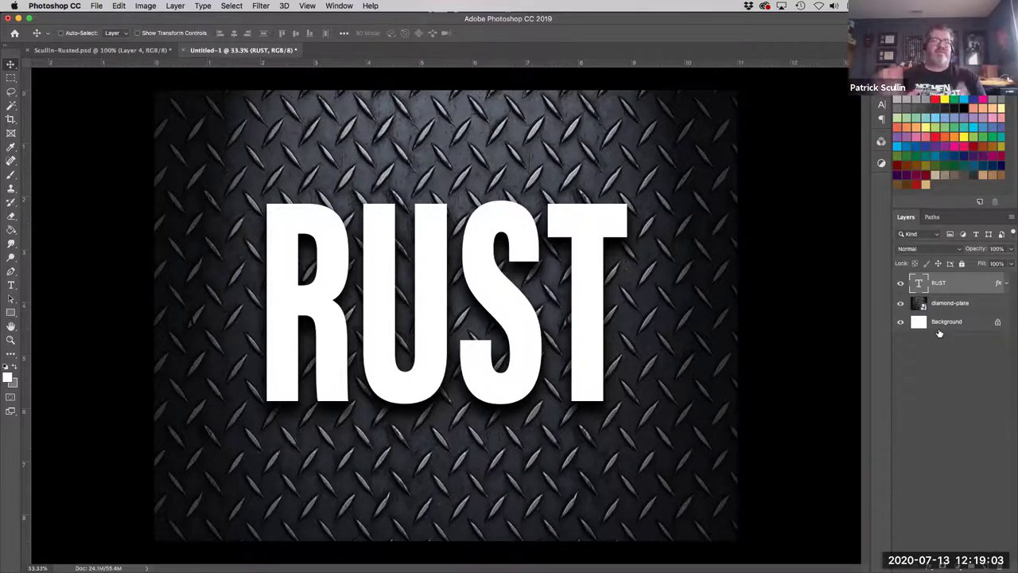
click(978, 305)
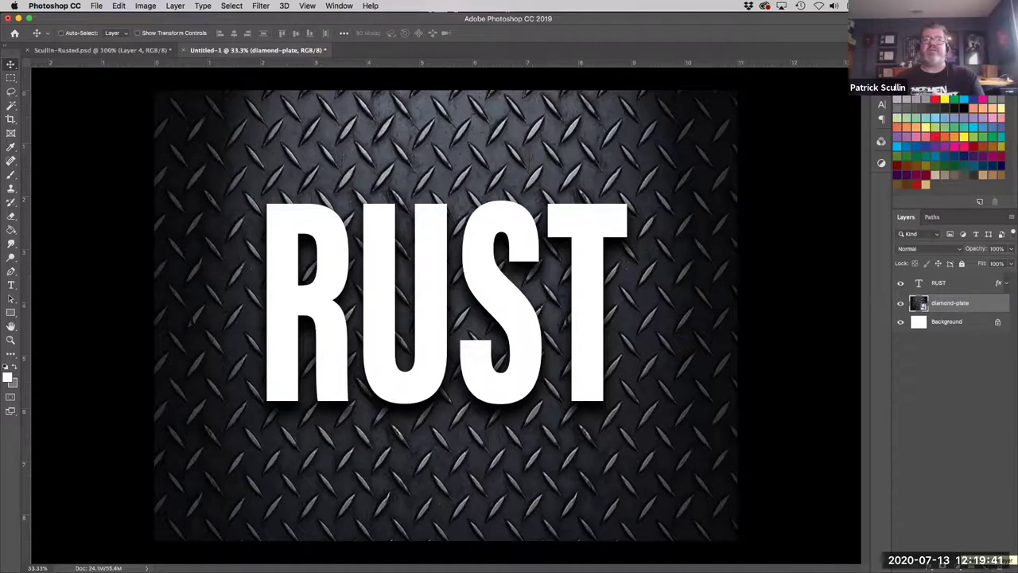
- Add empty Layer 1 above diamond-plate and load RUST's letter outline as a selection
click(987, 560)
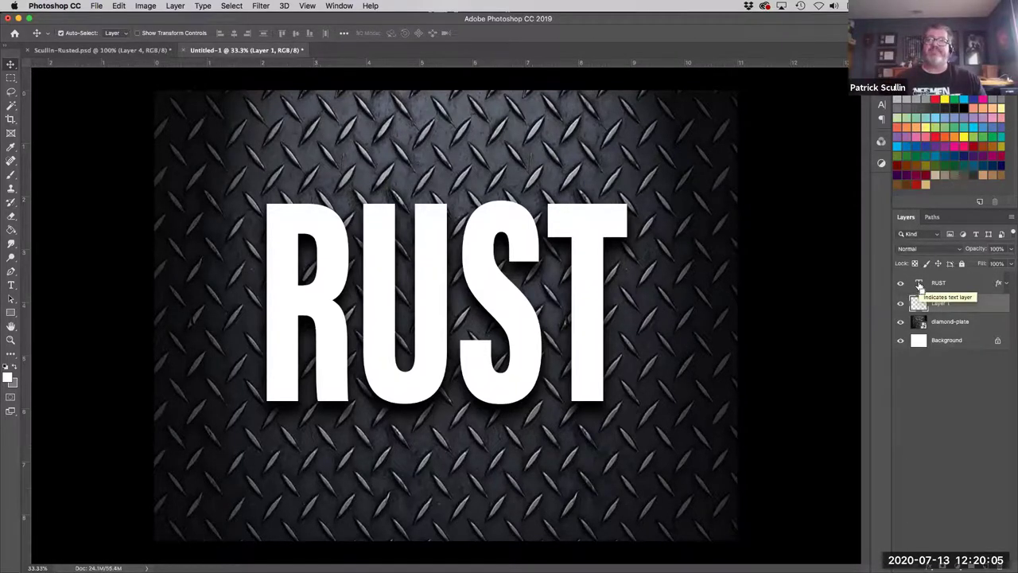
super+click(919, 285)
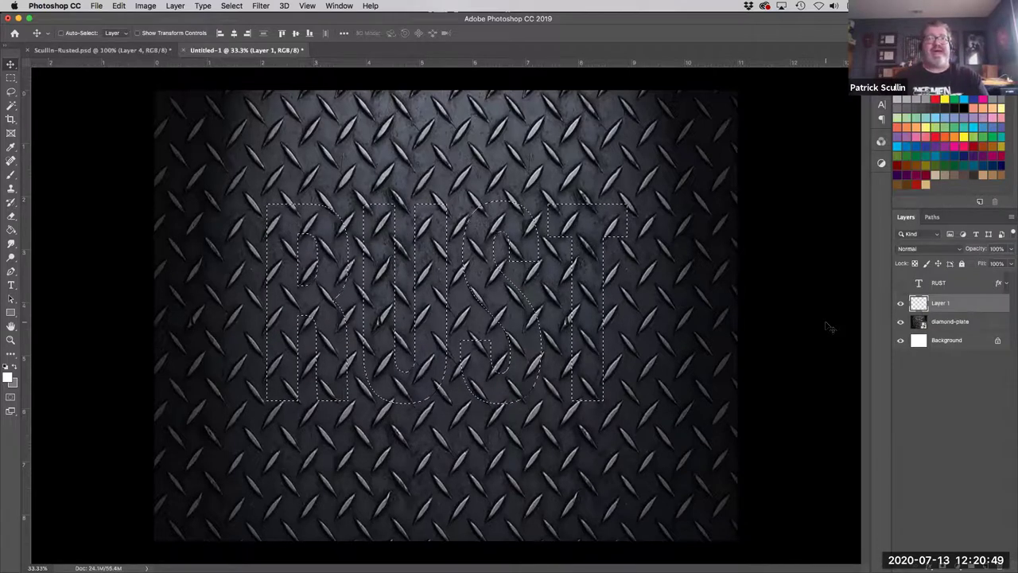
- Fill the RUST letter selection on Layer 1 with solid black
click(117, 7)
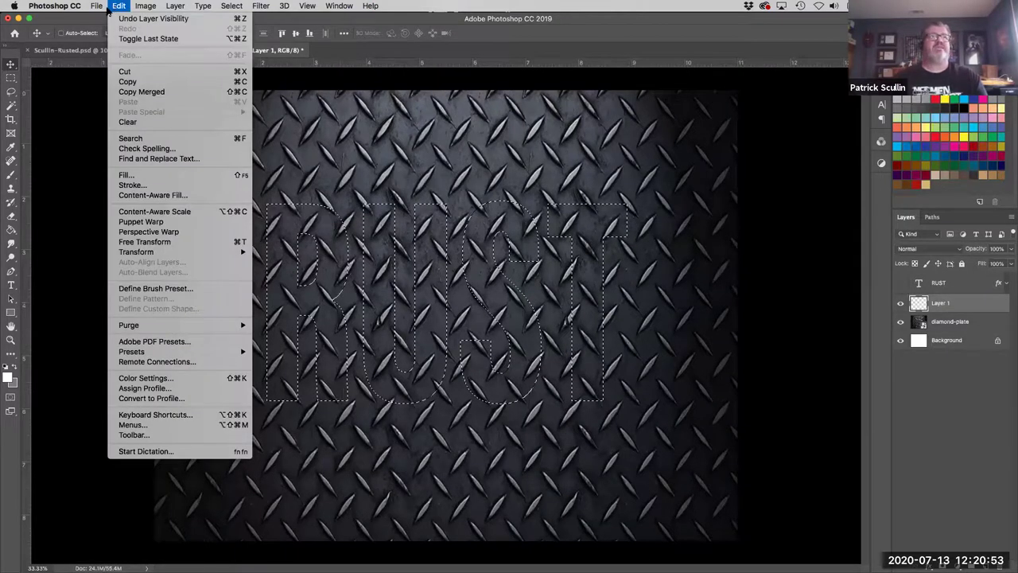
mouse_move(97, 6)
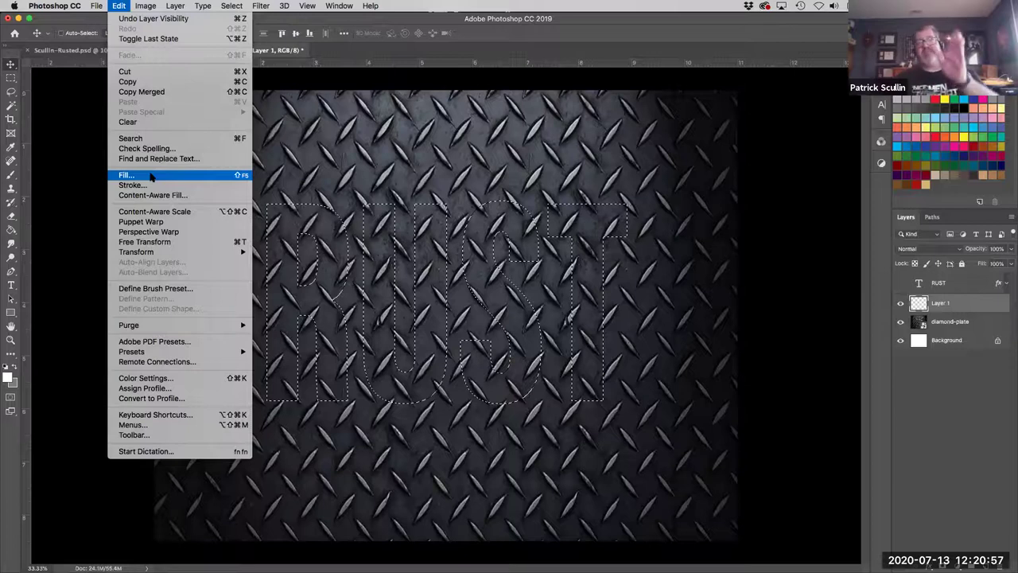
click(149, 175)
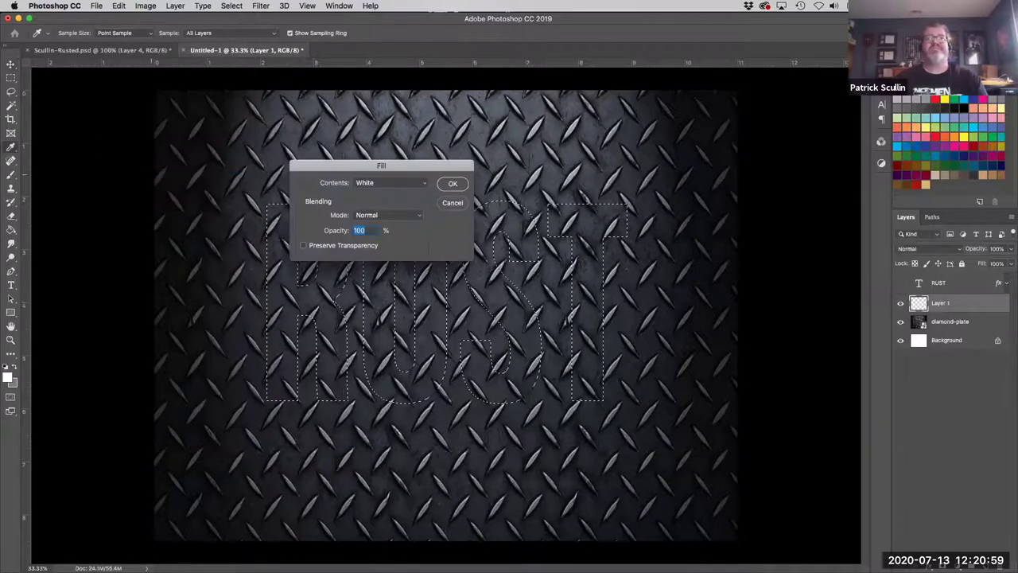
click(405, 185)
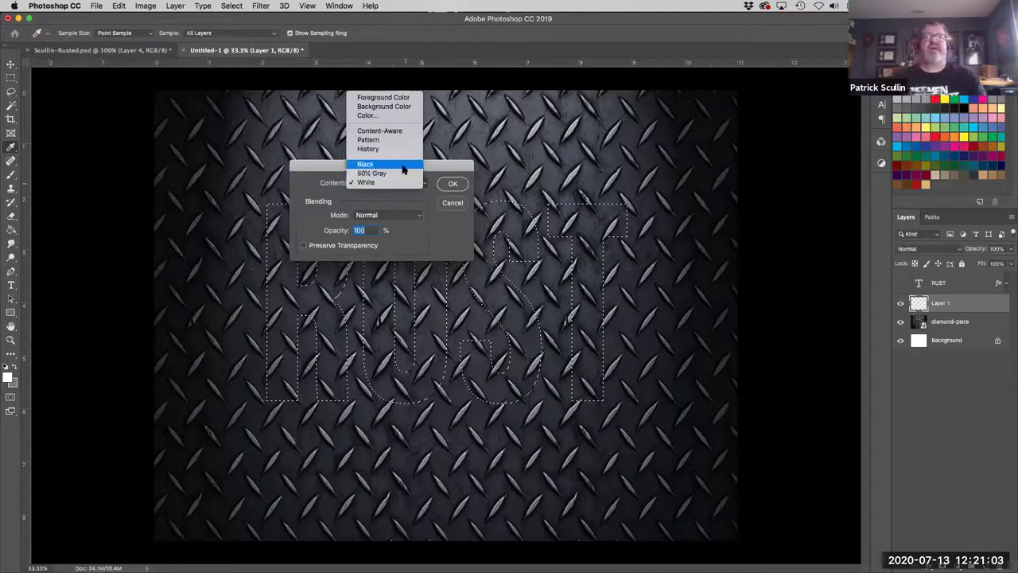
click(403, 165)
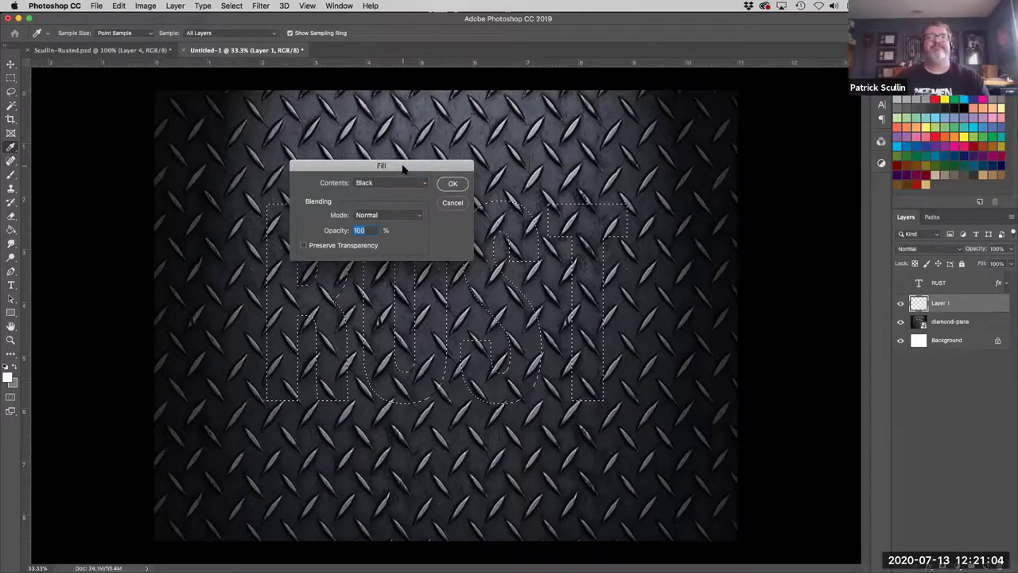
click(452, 183)
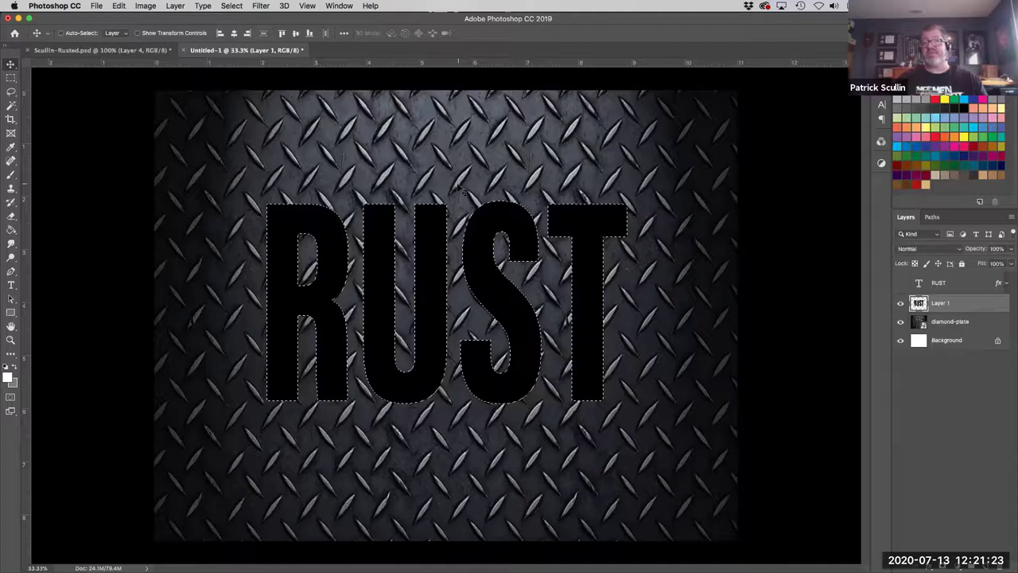
- Deselect the letters with Cmd+D, leaving nothing selected
key(super)
key(super+d)
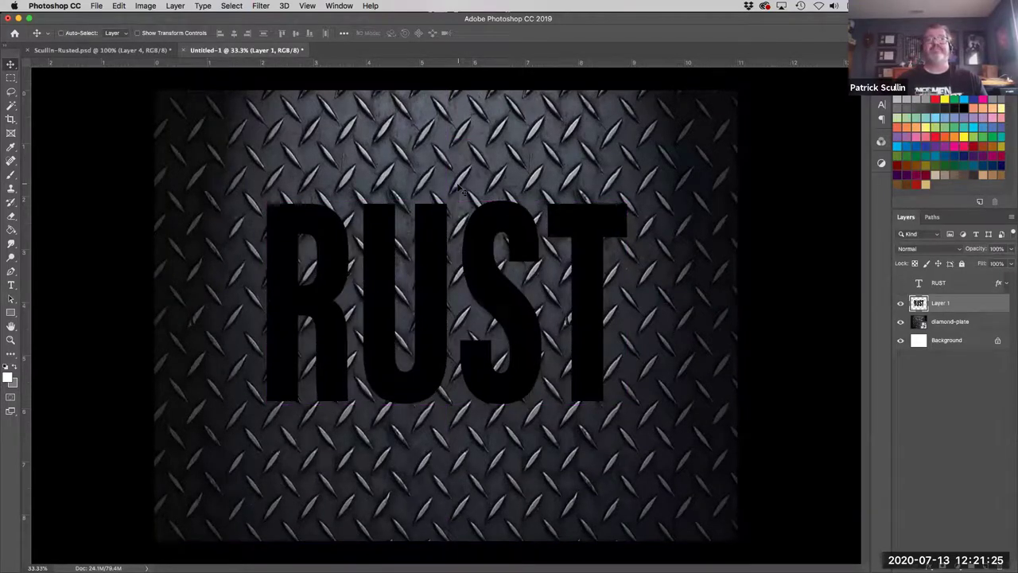
click(230, 6)
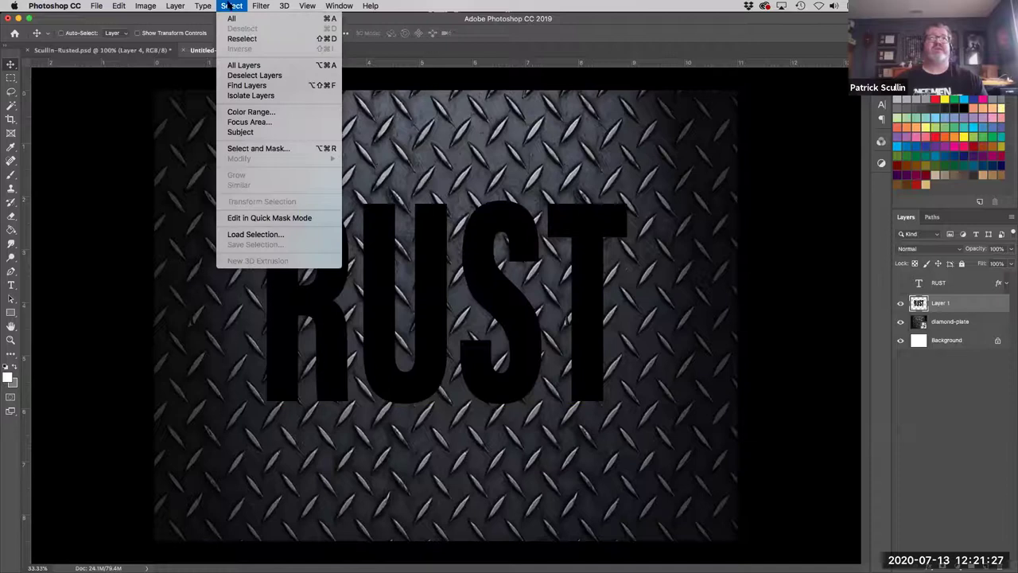
key(Escape)
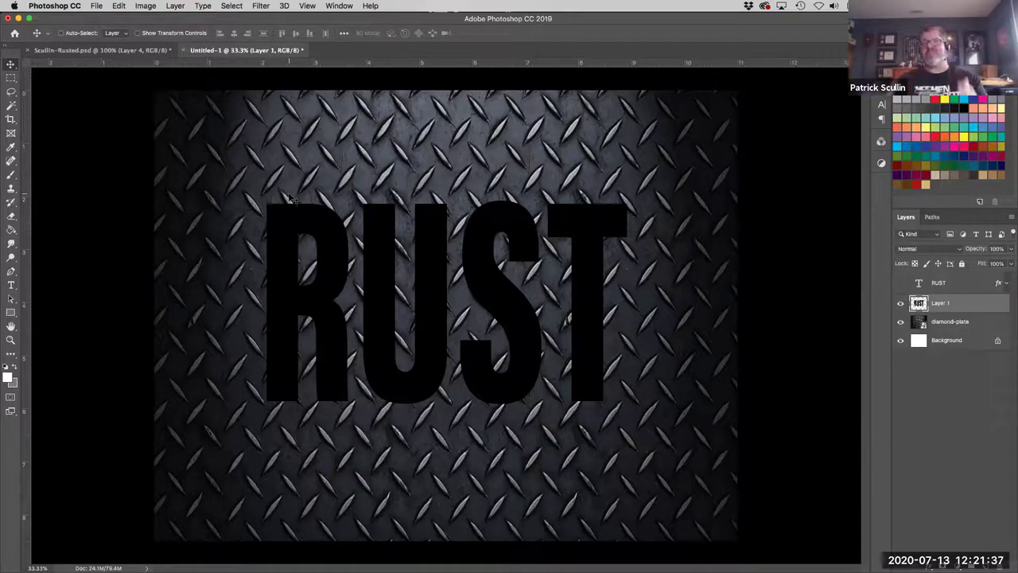
- Apply a Gaussian Blur with a 25-pixel radius to Layer 1's black RUST letters
click(267, 5)
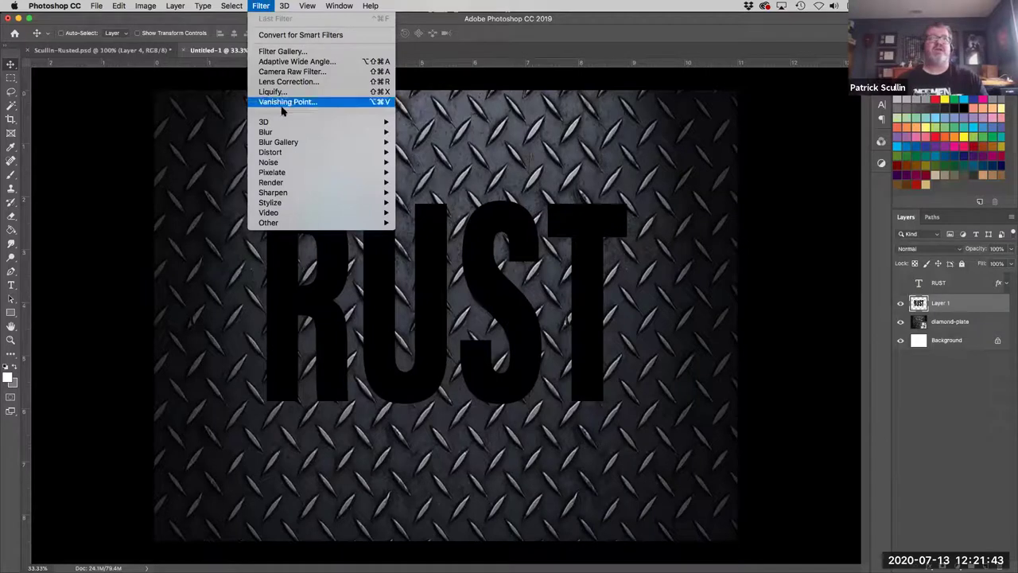
mouse_move(287, 133)
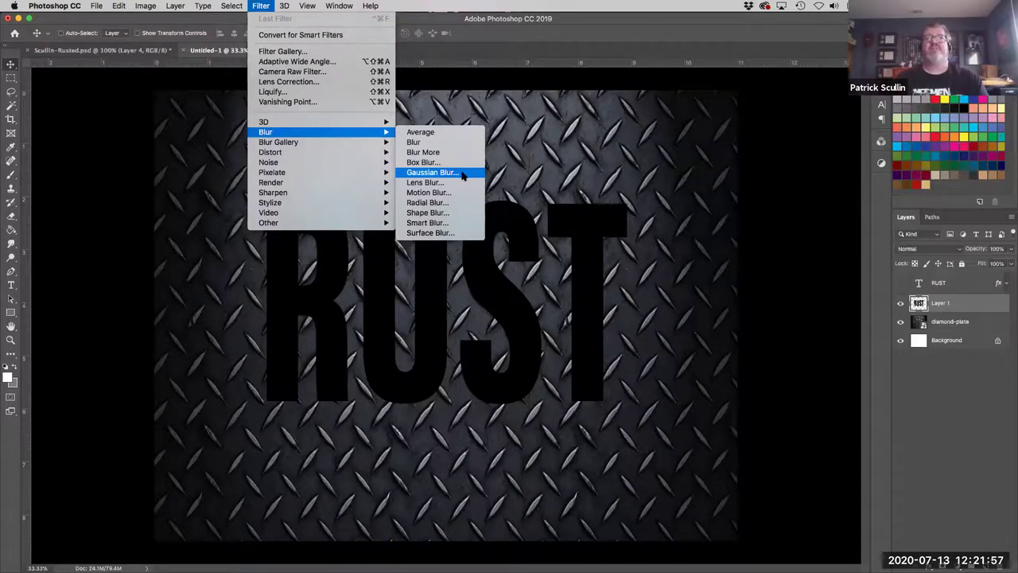
click(463, 174)
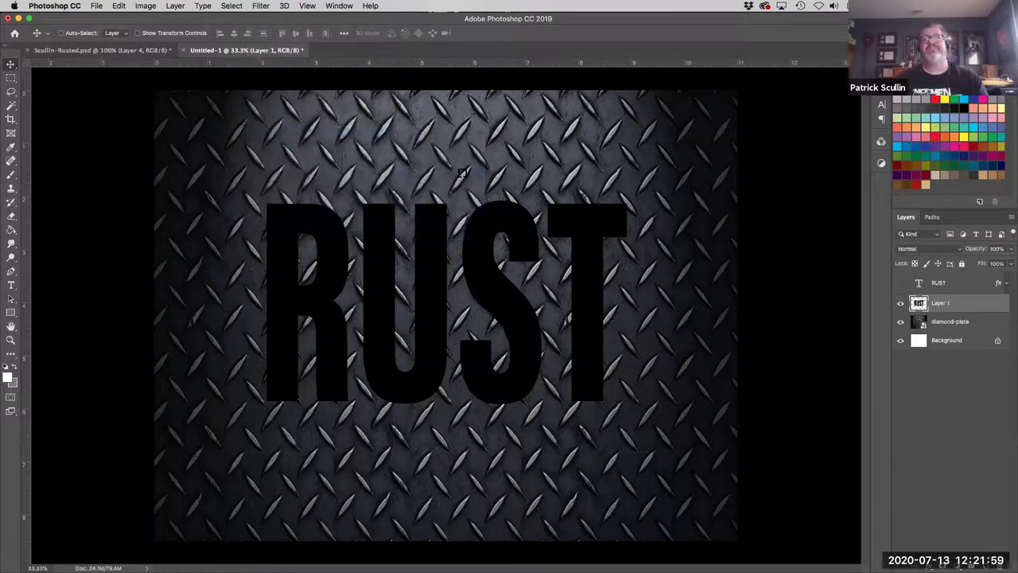
drag(469, 140, 703, 124)
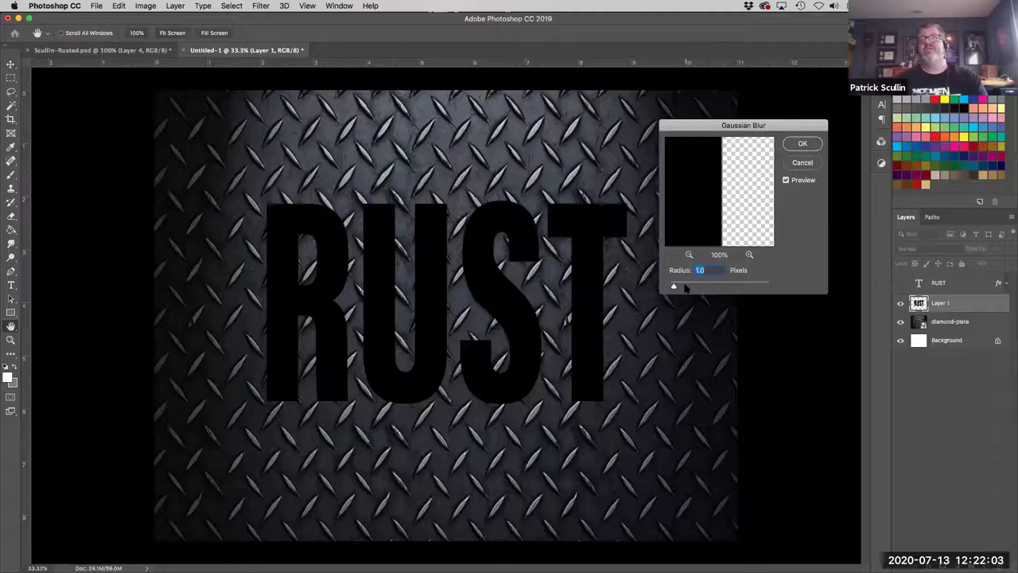
drag(673, 287, 693, 288)
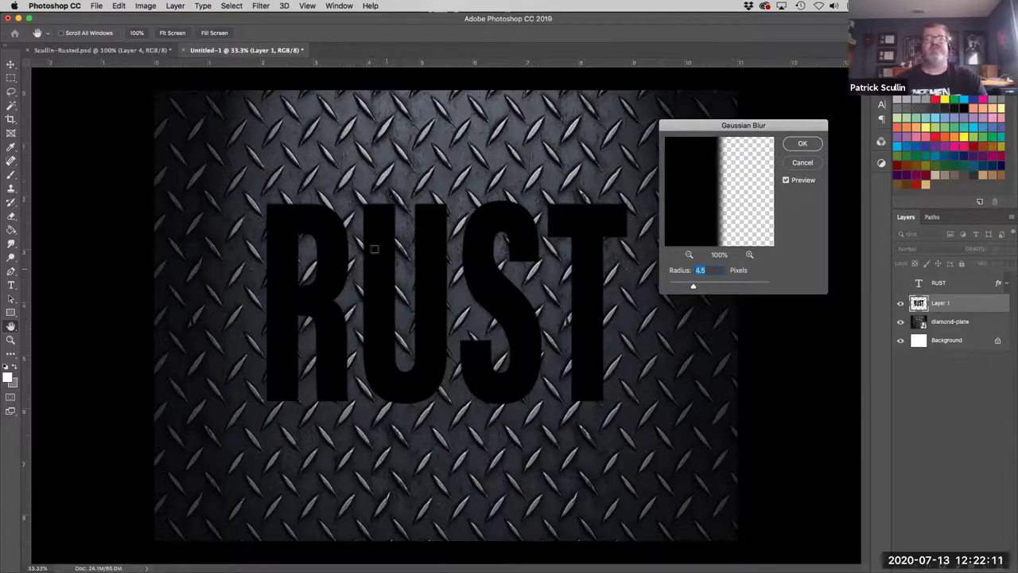
drag(693, 286, 714, 288)
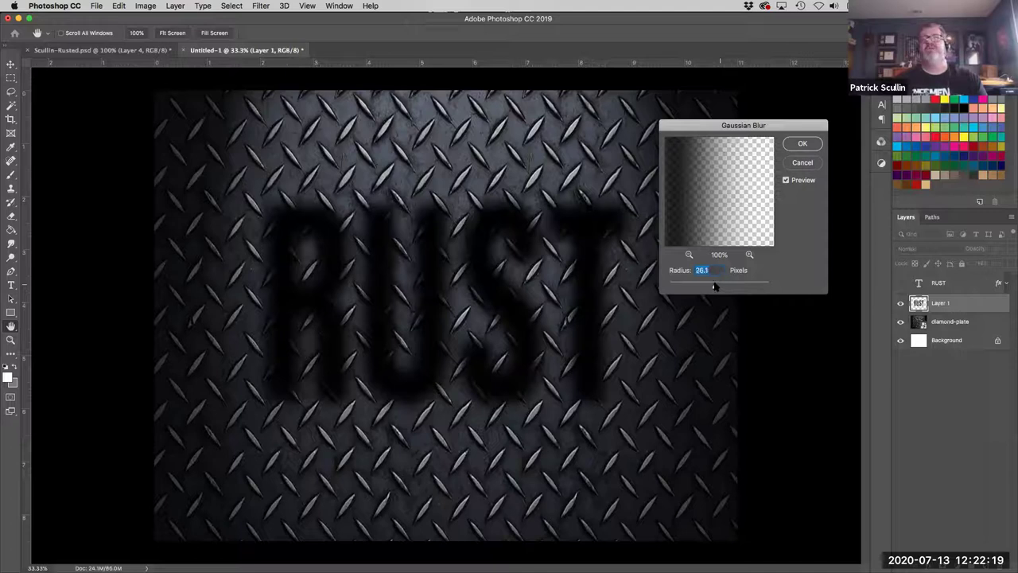
text(25)
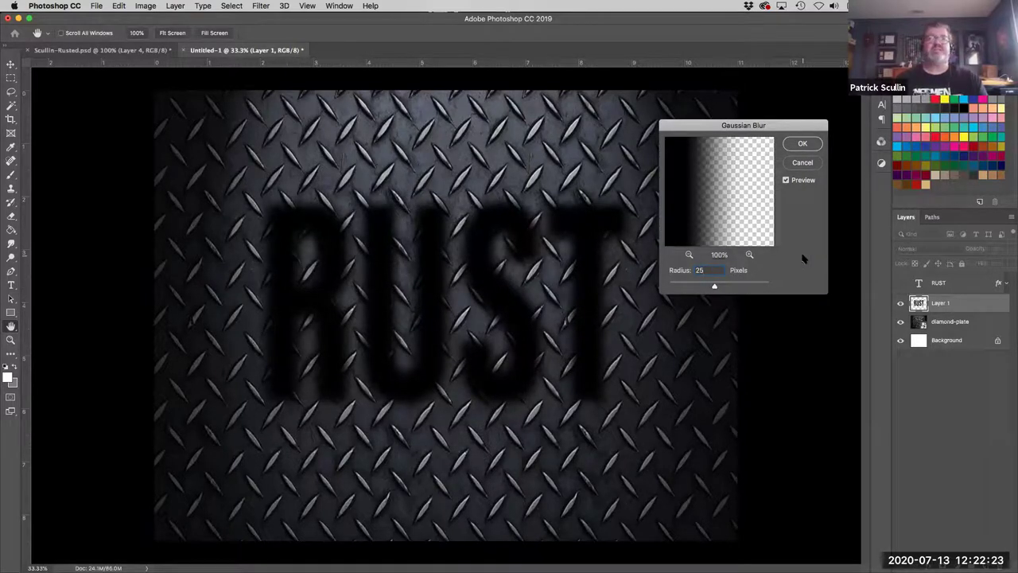
click(802, 143)
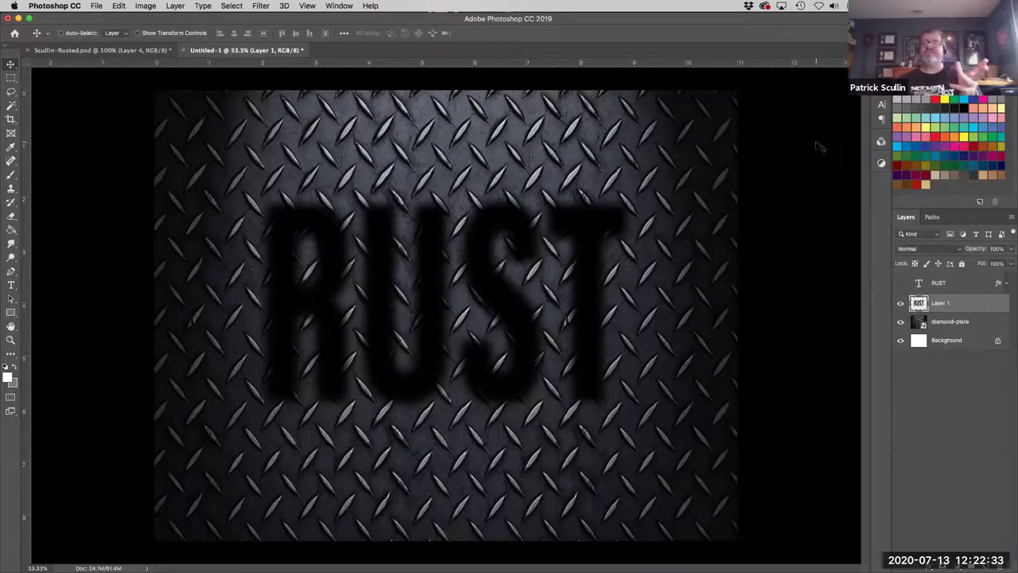
- Apply a Motion Blur at a 90° angle and 250-pixel distance to the blurred letters
click(262, 6)
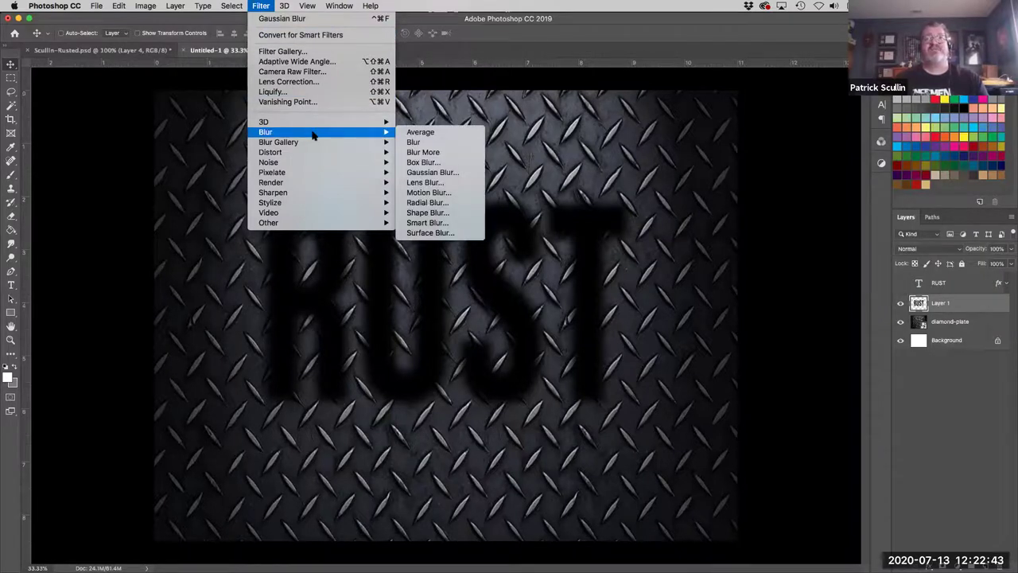
click(447, 193)
drag(472, 138, 708, 129)
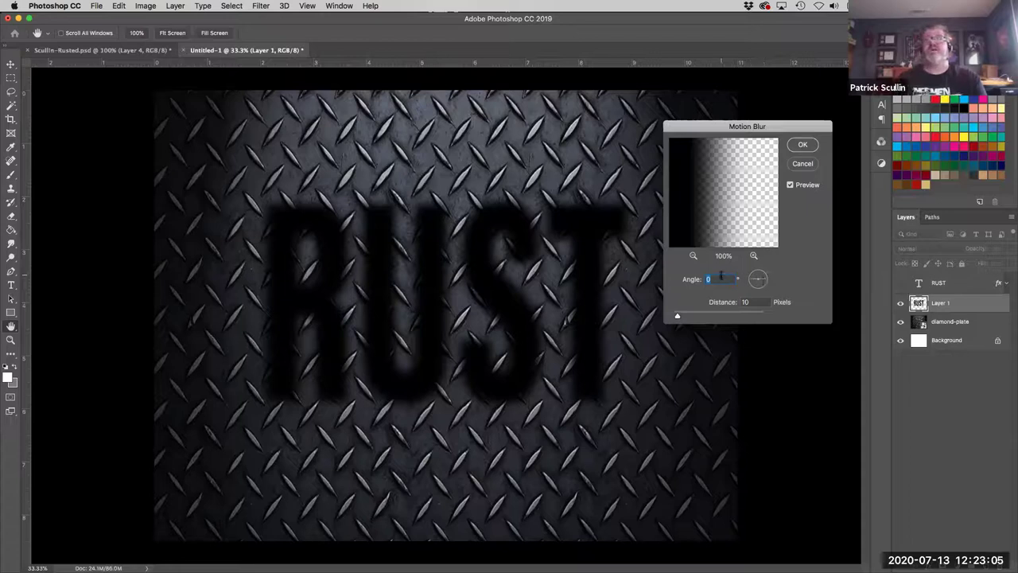
text(90)
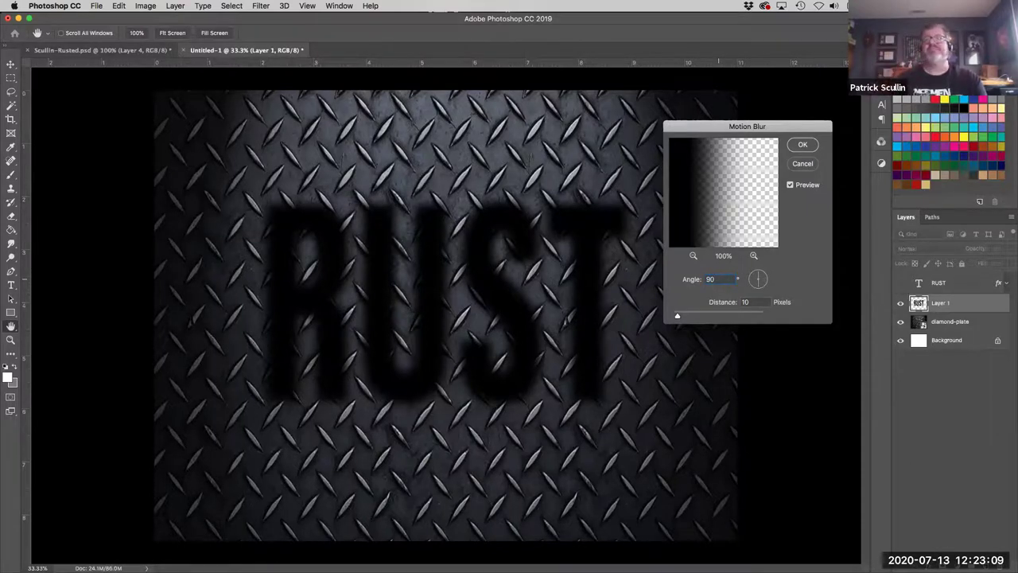
drag(678, 316, 725, 317)
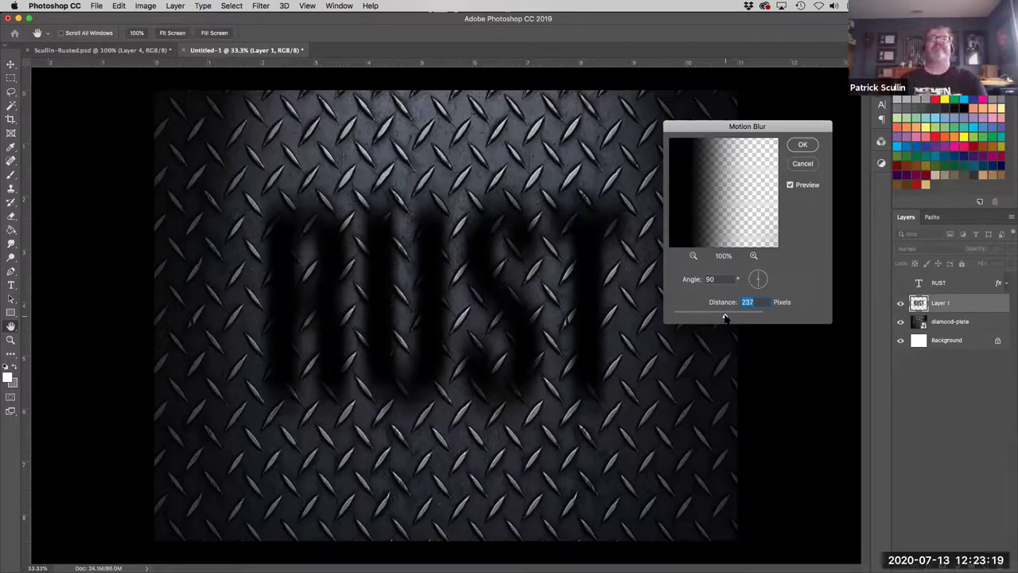
drag(725, 317, 728, 317)
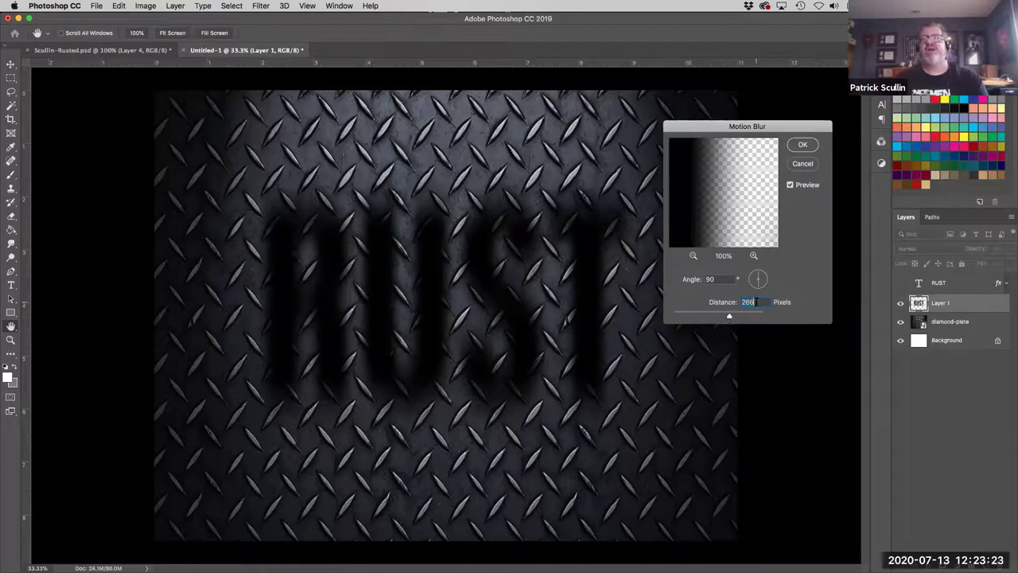
text(250)
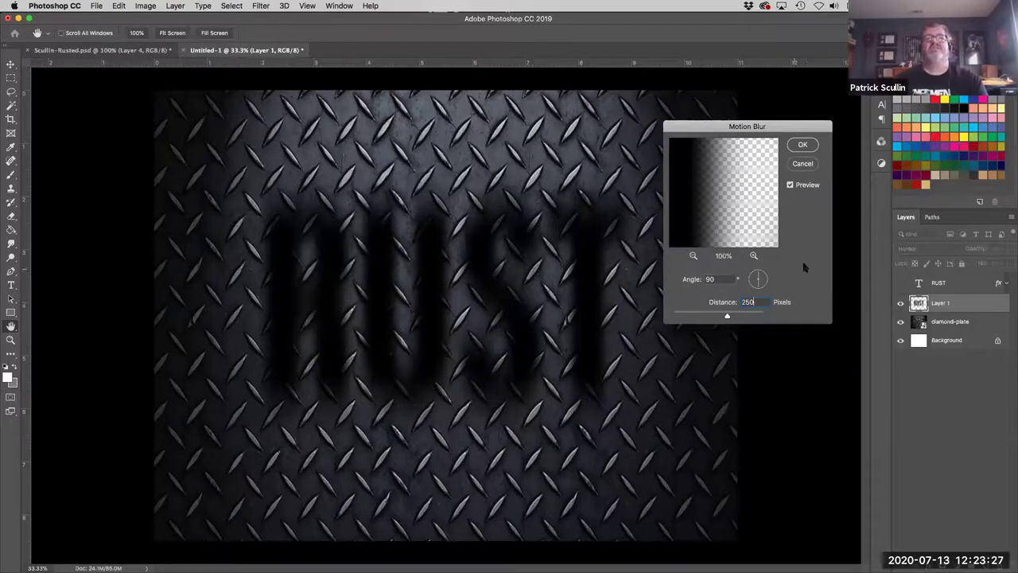
click(804, 145)
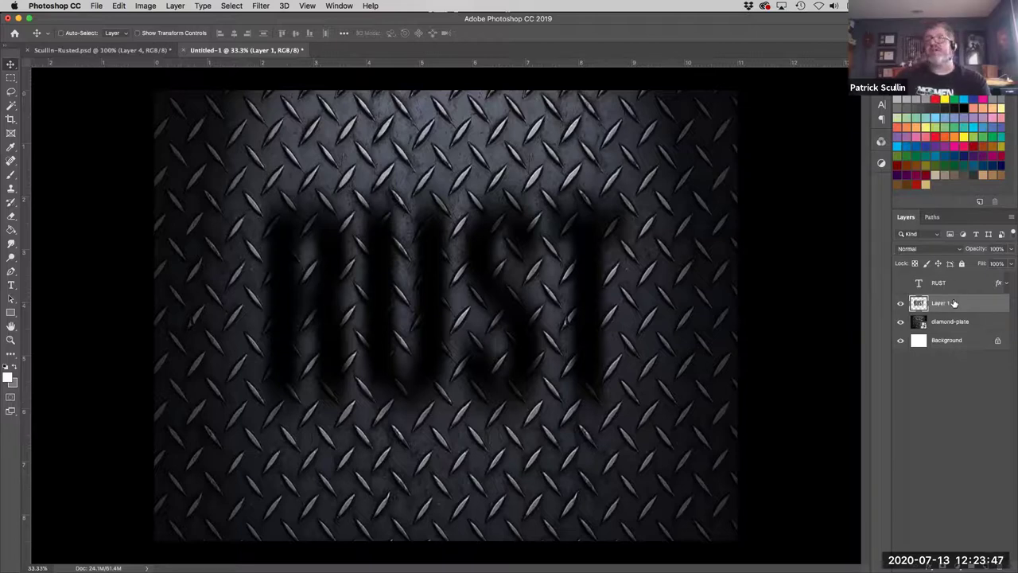
click(952, 249)
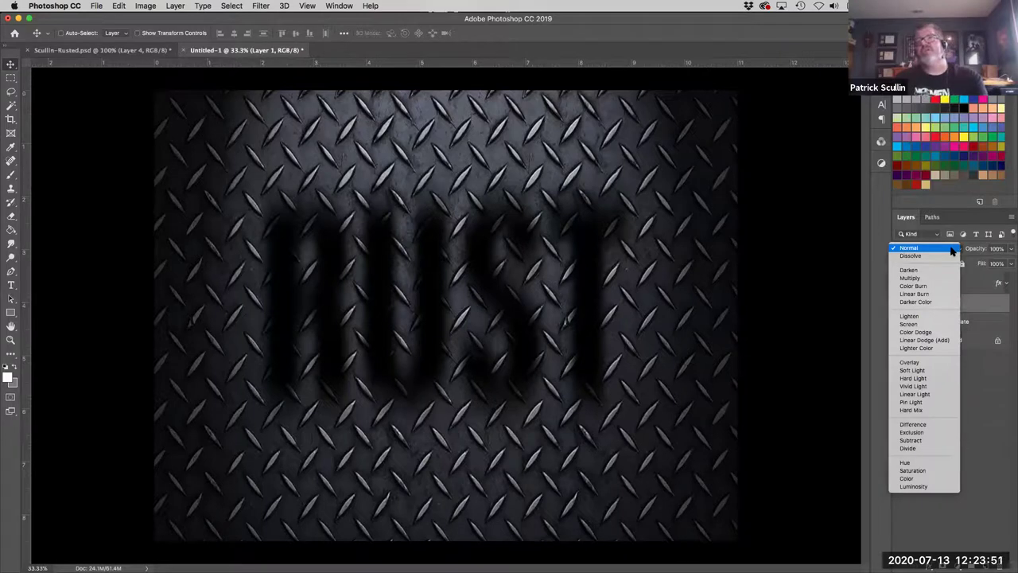
- Set Layer 1's blend mode to Multiply
click(953, 249)
click(952, 249)
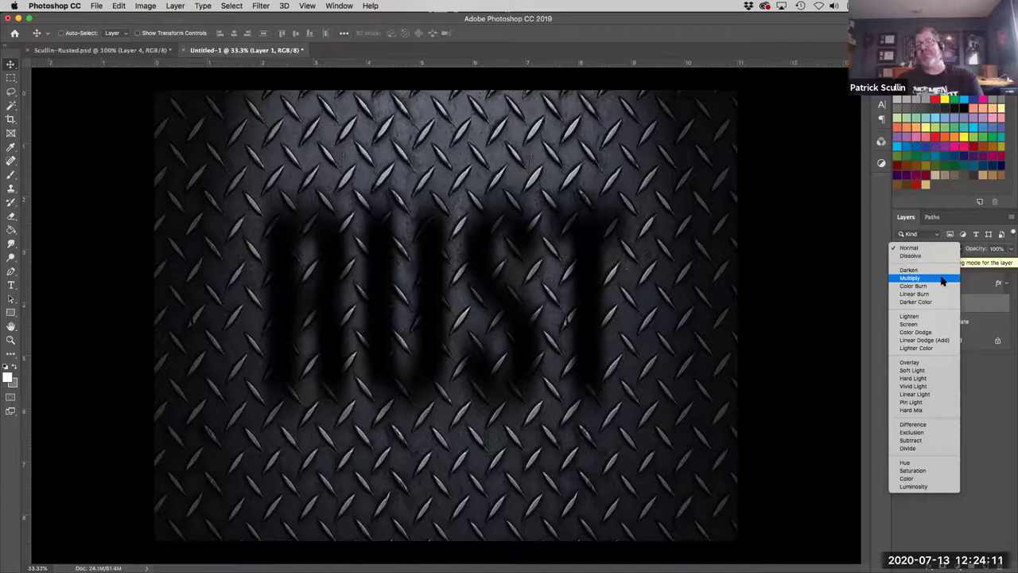
click(941, 280)
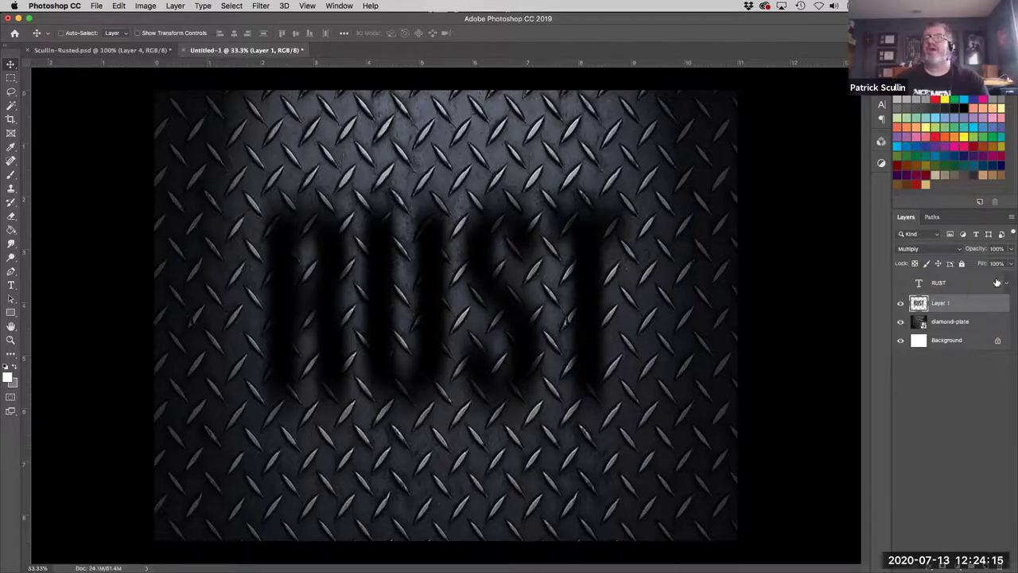
- Lower Layer 1's opacity to 65% and nudge the shadow slightly downward
click(1010, 251)
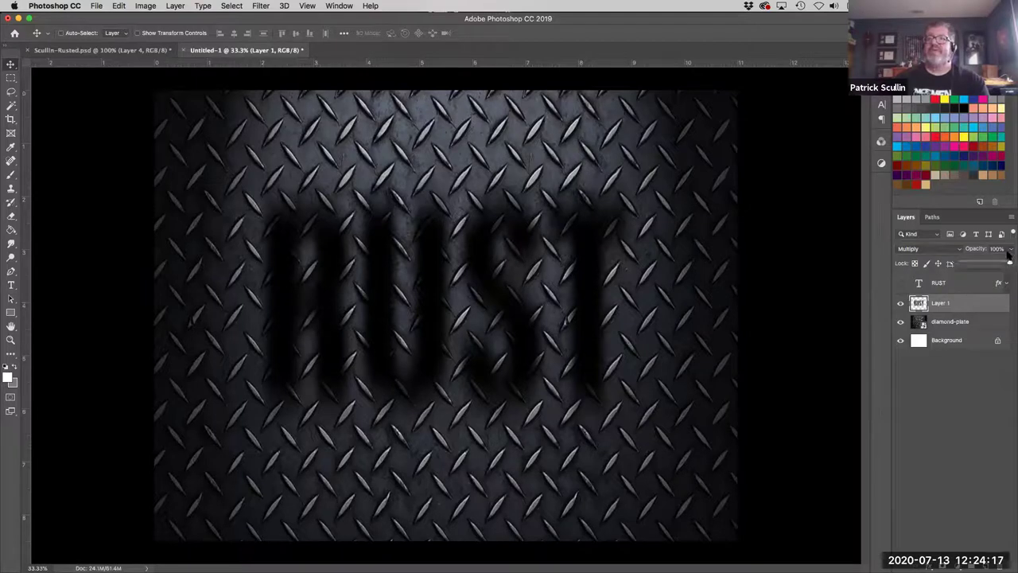
drag(1009, 262, 997, 264)
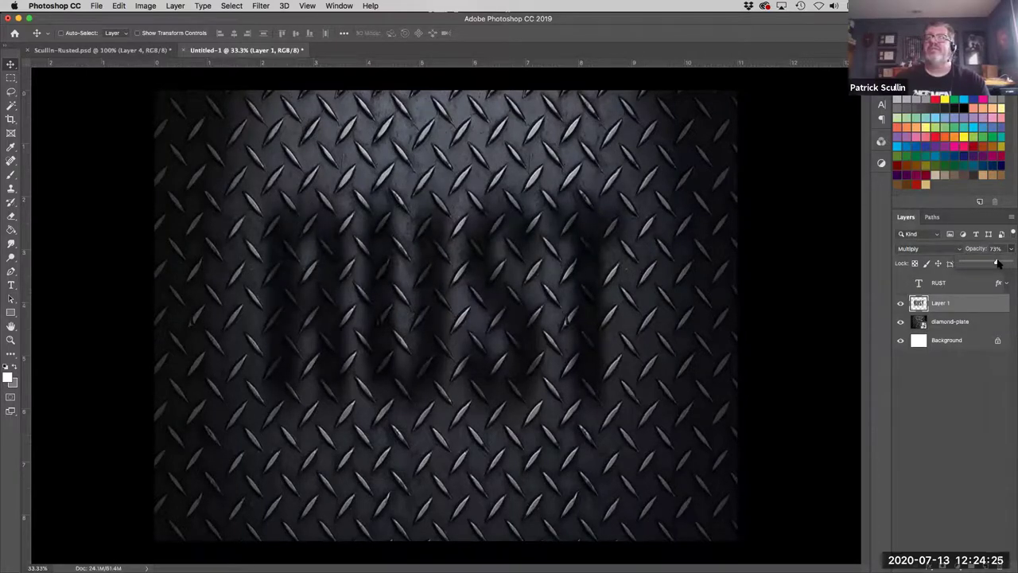
click(993, 249)
text(70)
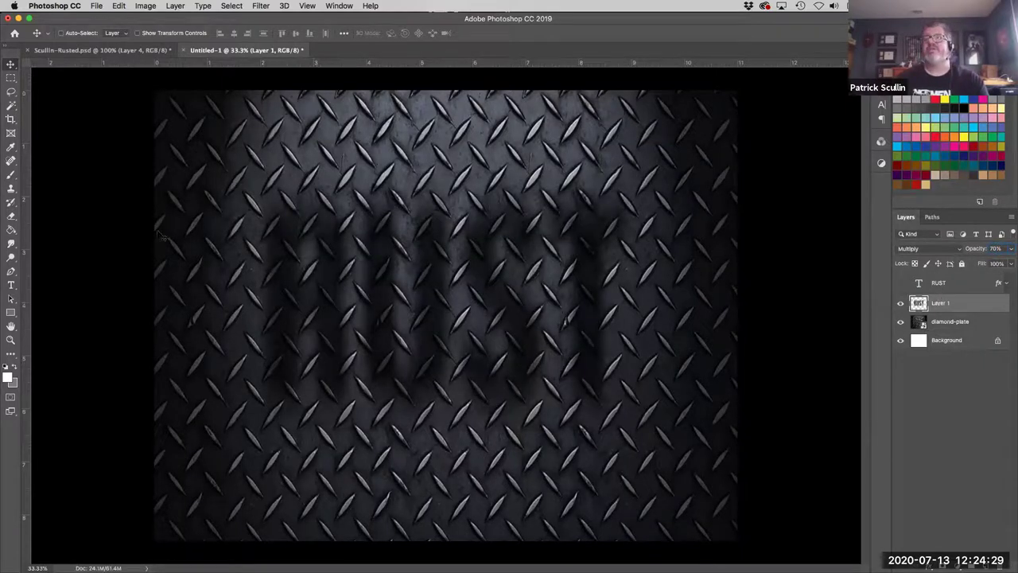
click(338, 302)
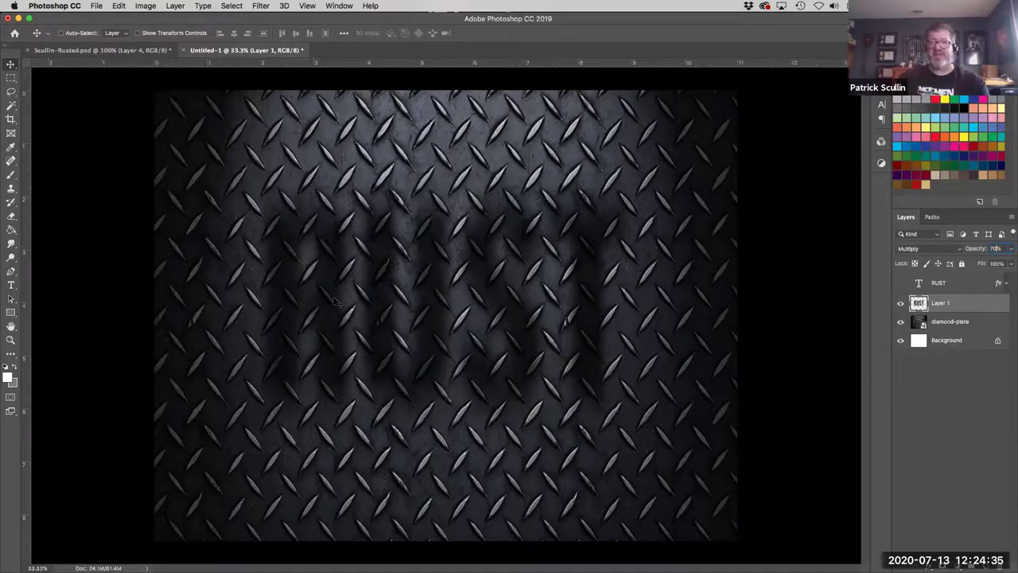
key(6)
key(9)
key(6)
key(8)
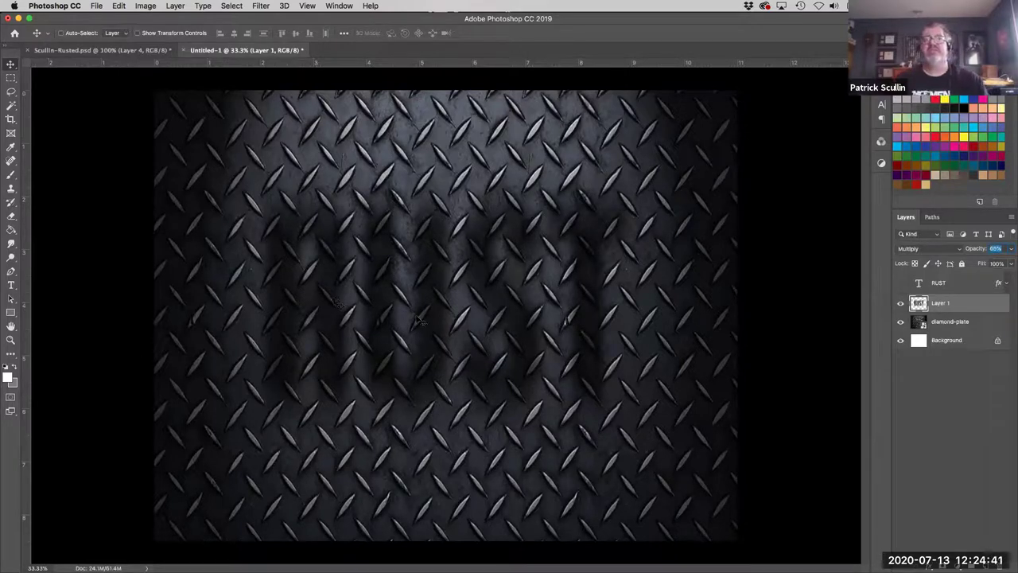
key(6)
key(5)
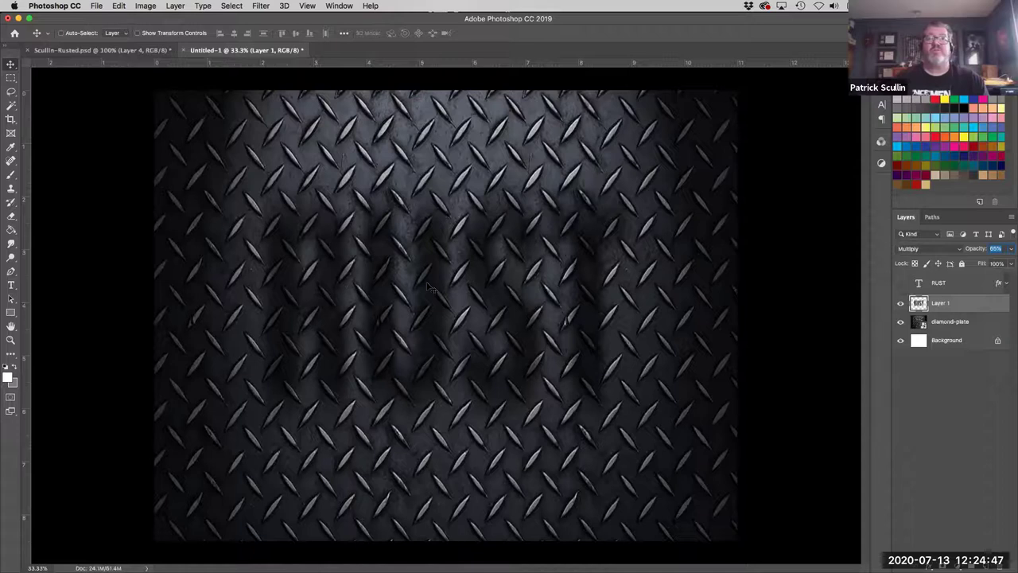
drag(428, 288, 430, 295)
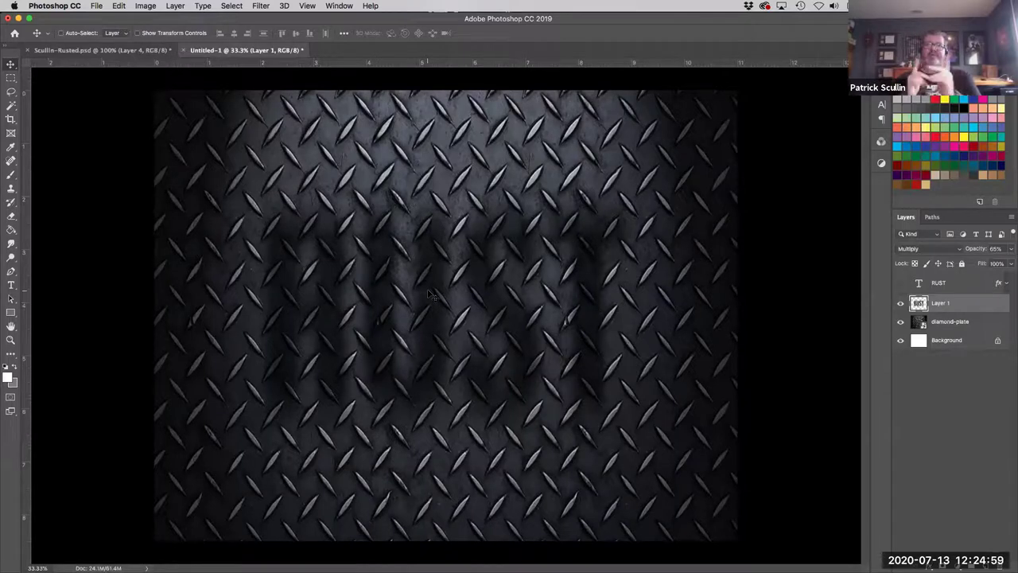
- Show the white RUST text, shift the shadow slightly below it, and select the RUST layer
click(899, 284)
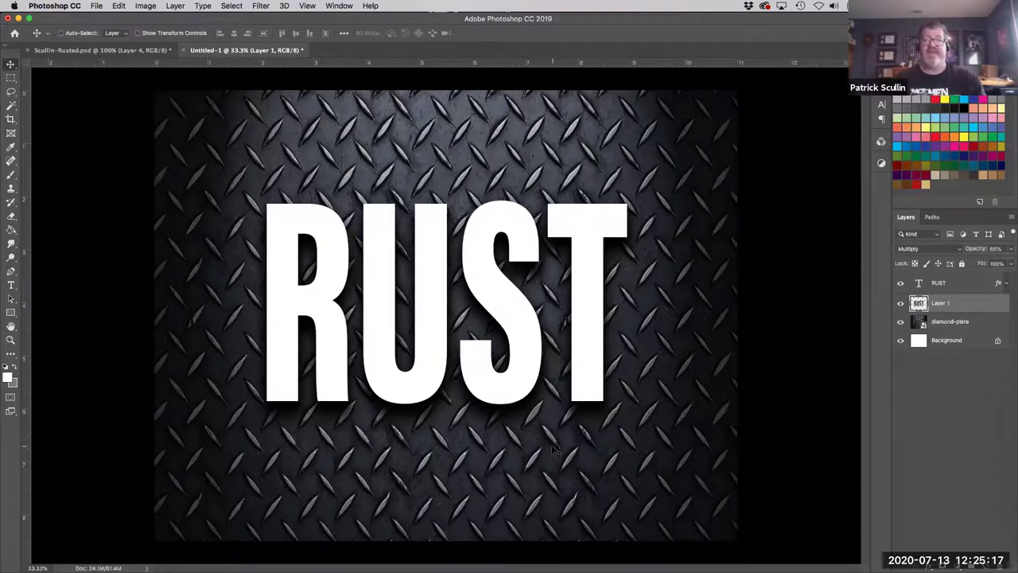
drag(554, 452, 558, 485)
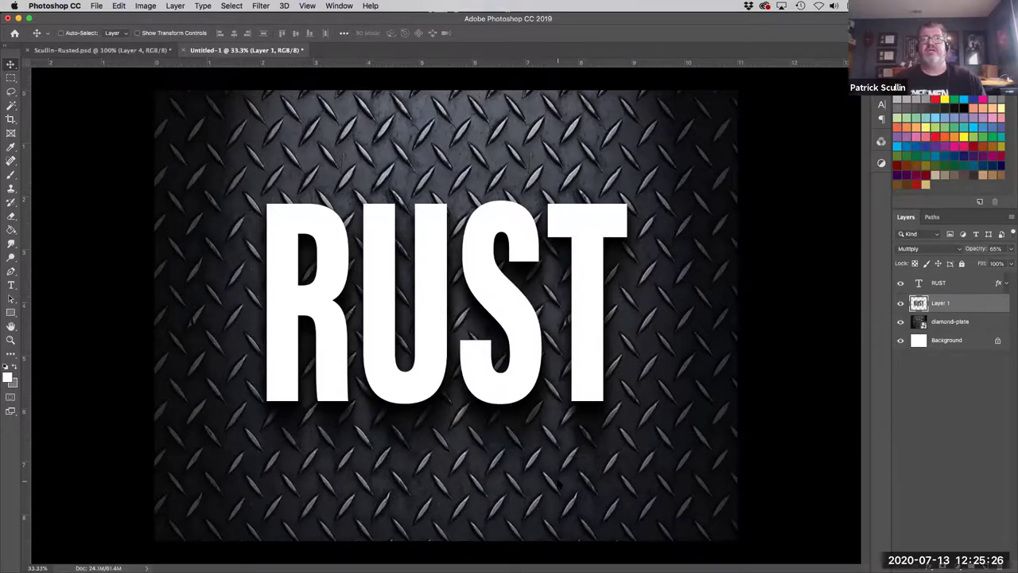
click(901, 304)
click(901, 304)
click(901, 304)
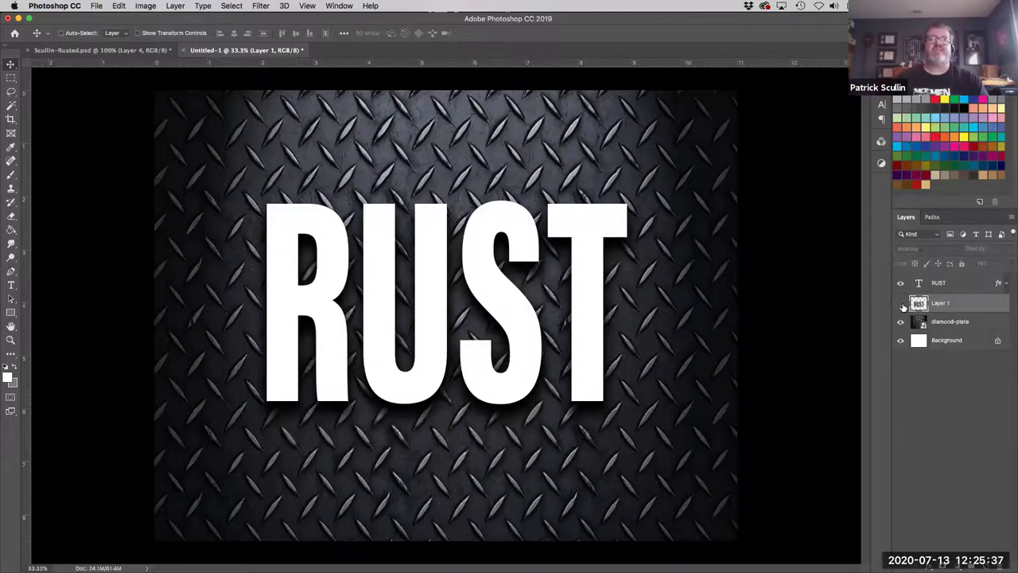
click(901, 304)
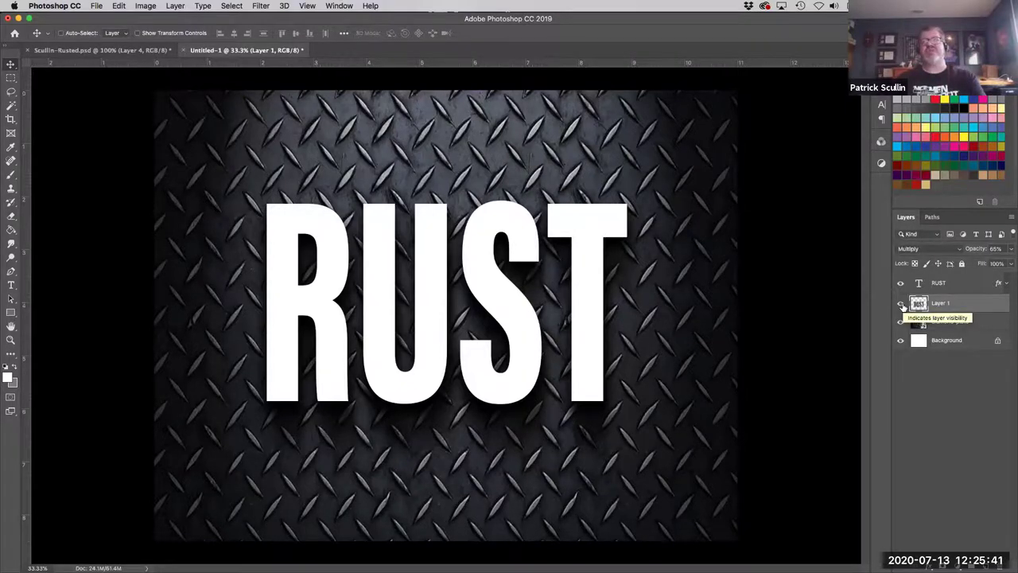
click(902, 303)
click(901, 303)
click(901, 303)
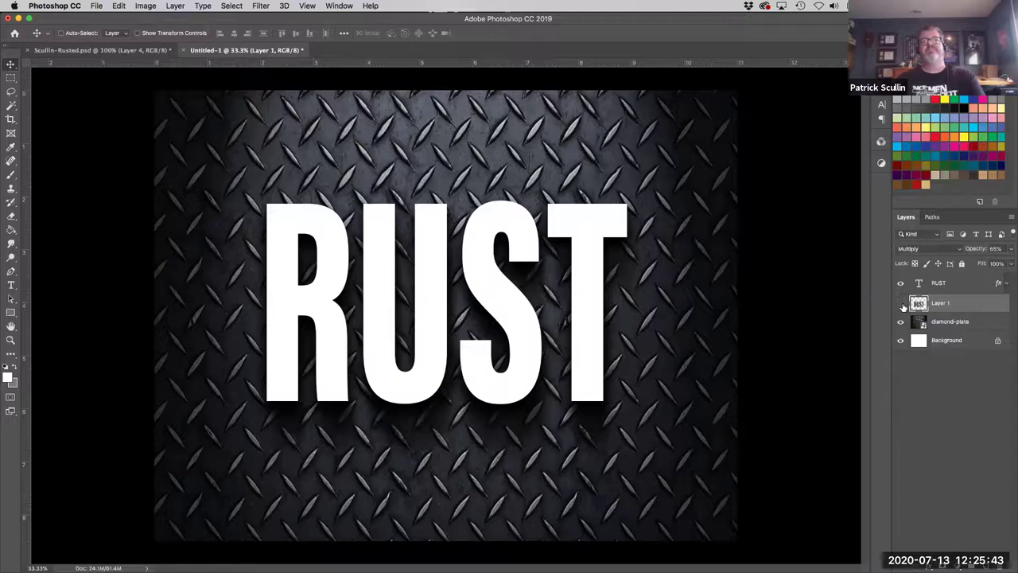
click(902, 303)
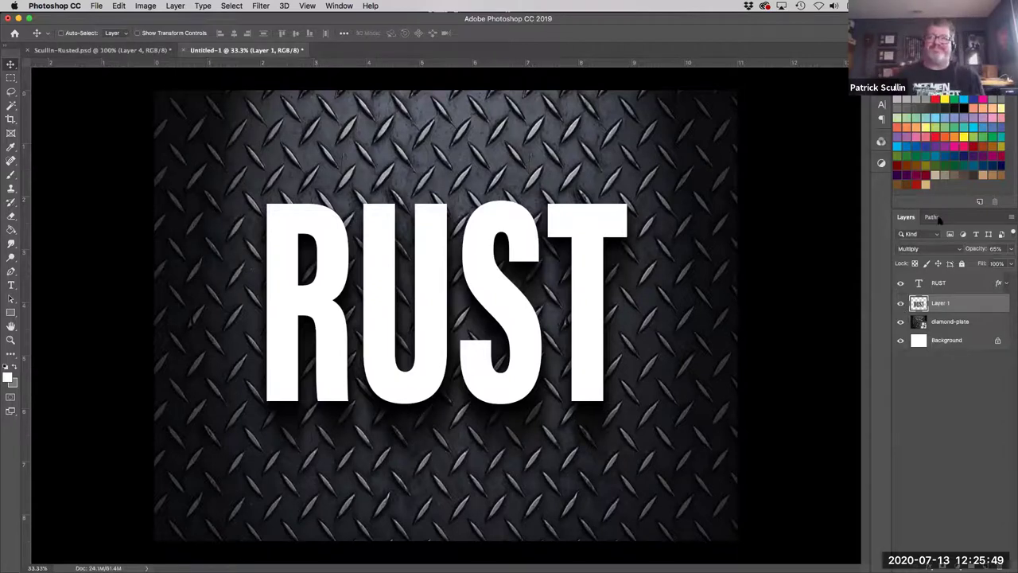
click(957, 285)
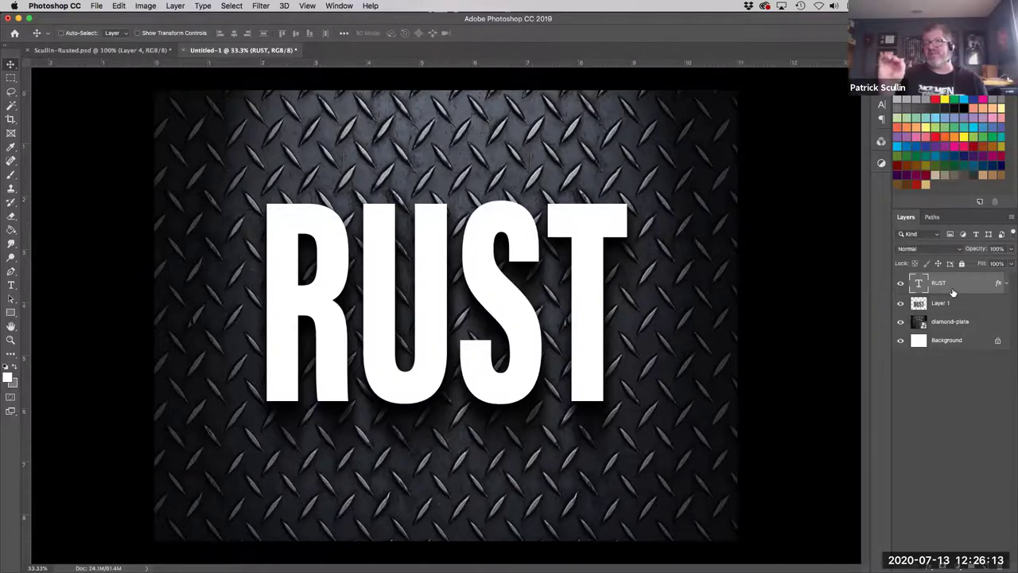
click(931, 564)
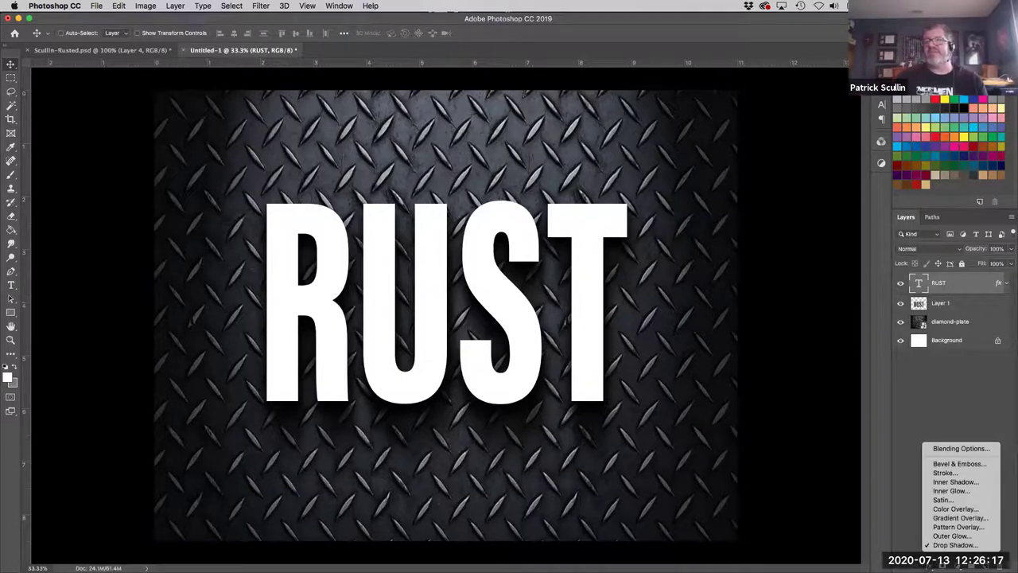
- Add a Bevel & Emboss to RUST: Inner Bevel, Chisel Hard technique, 10 px size
click(959, 466)
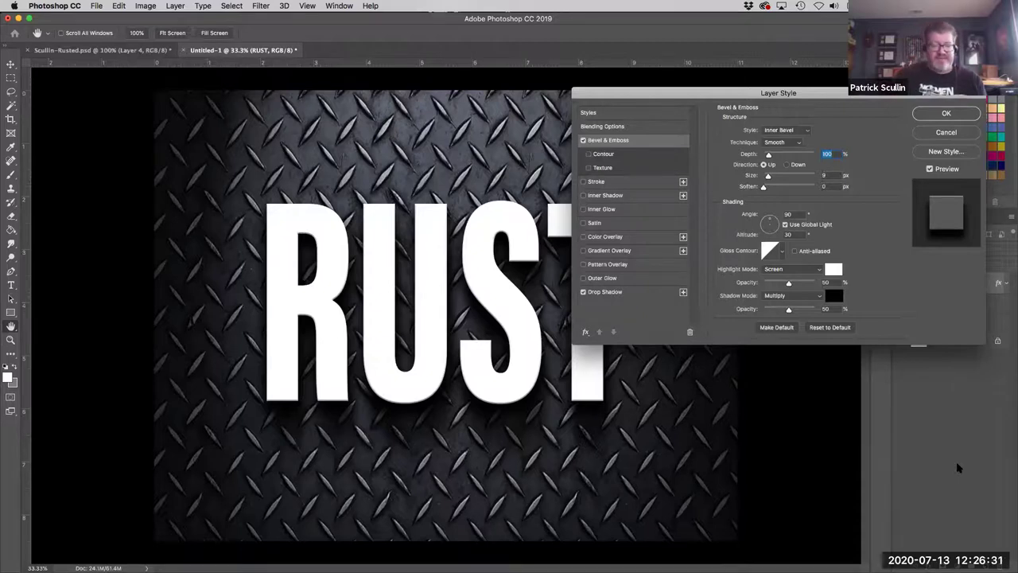
key(super+equal)
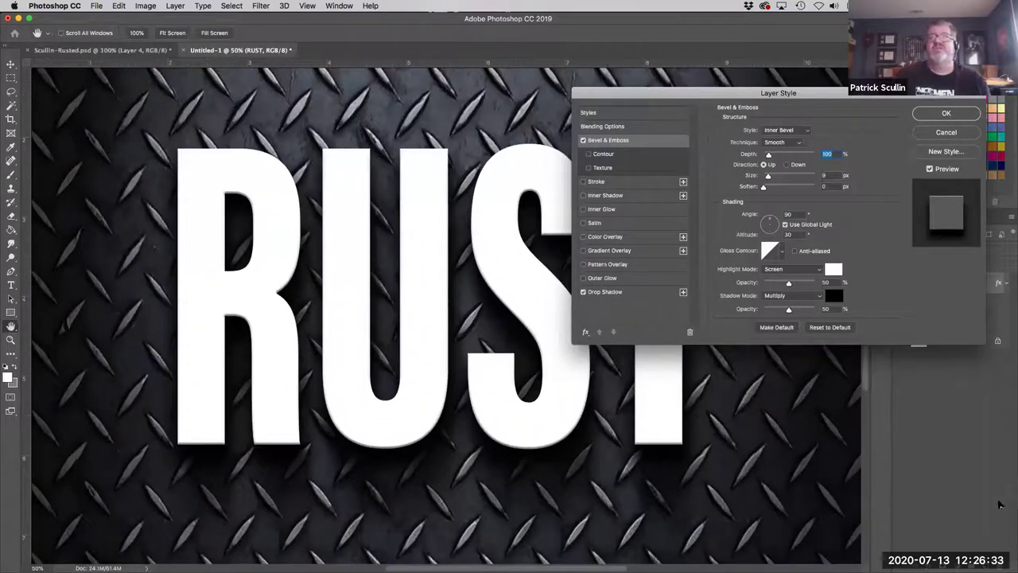
drag(770, 178, 770, 177)
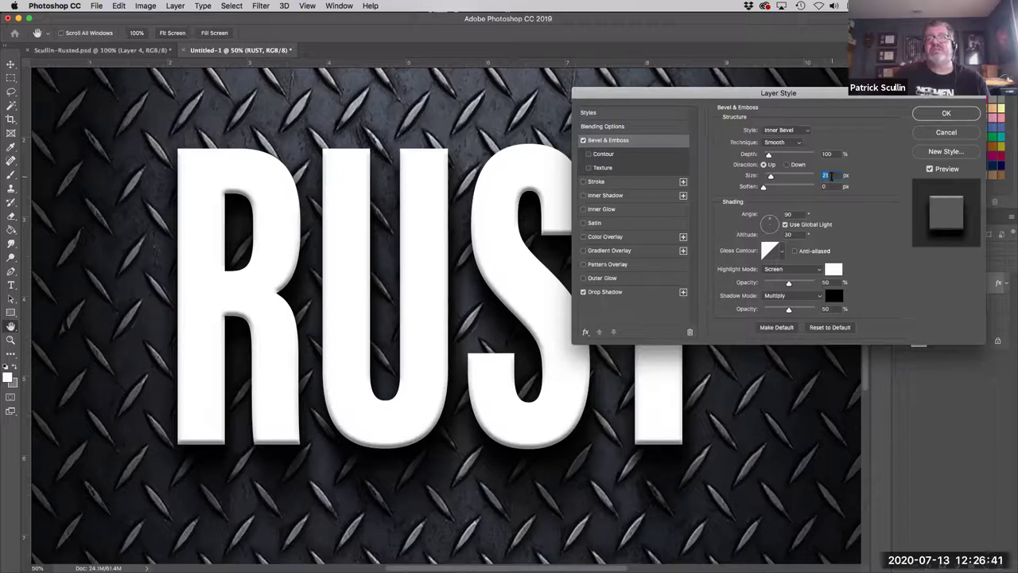
text(20)
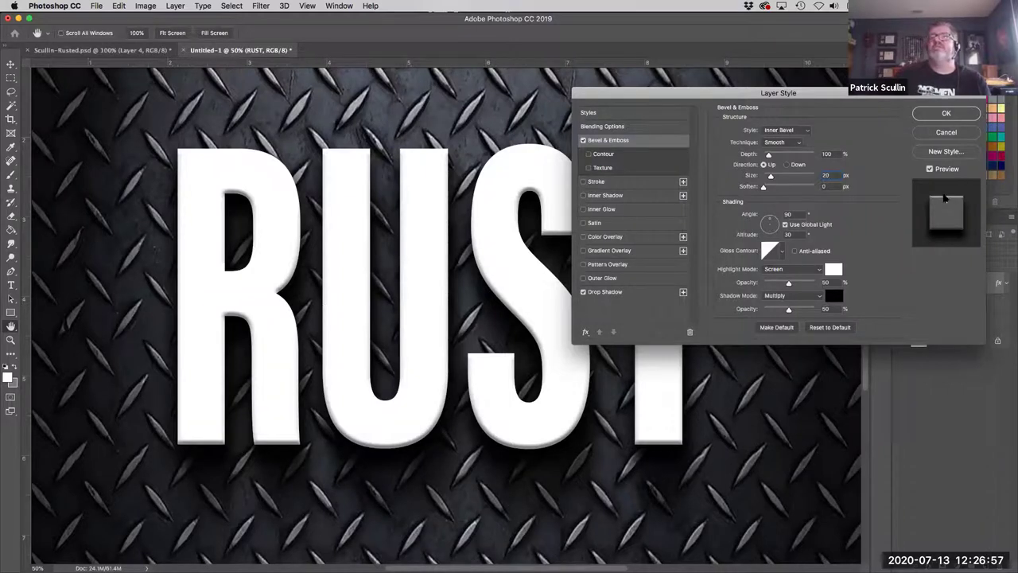
click(797, 144)
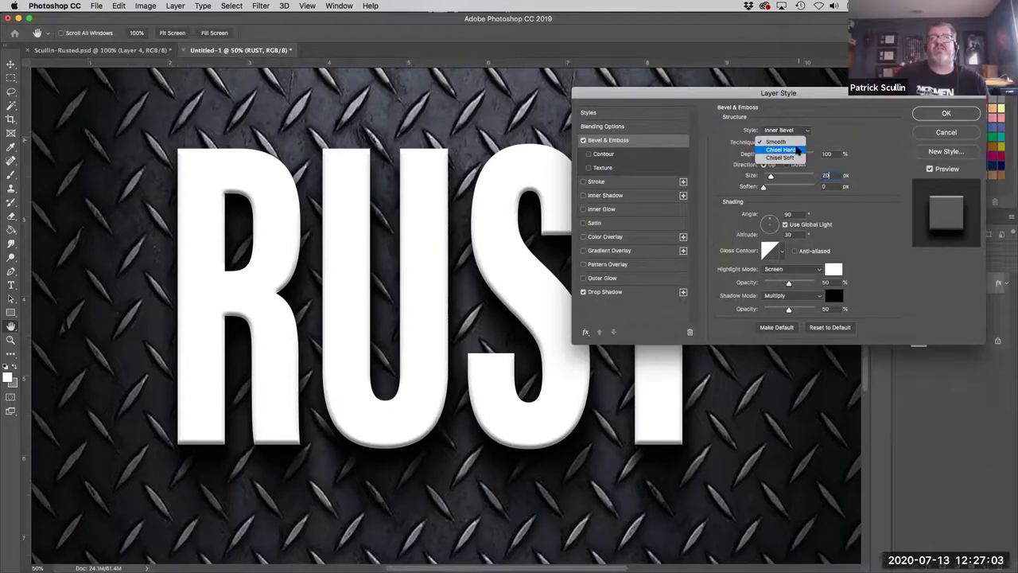
click(798, 150)
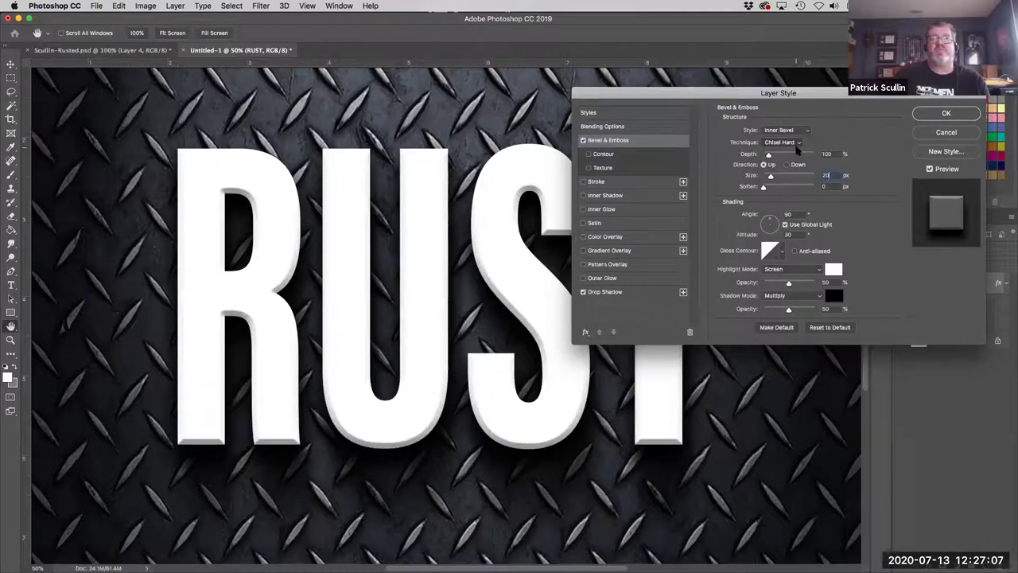
drag(770, 178, 767, 178)
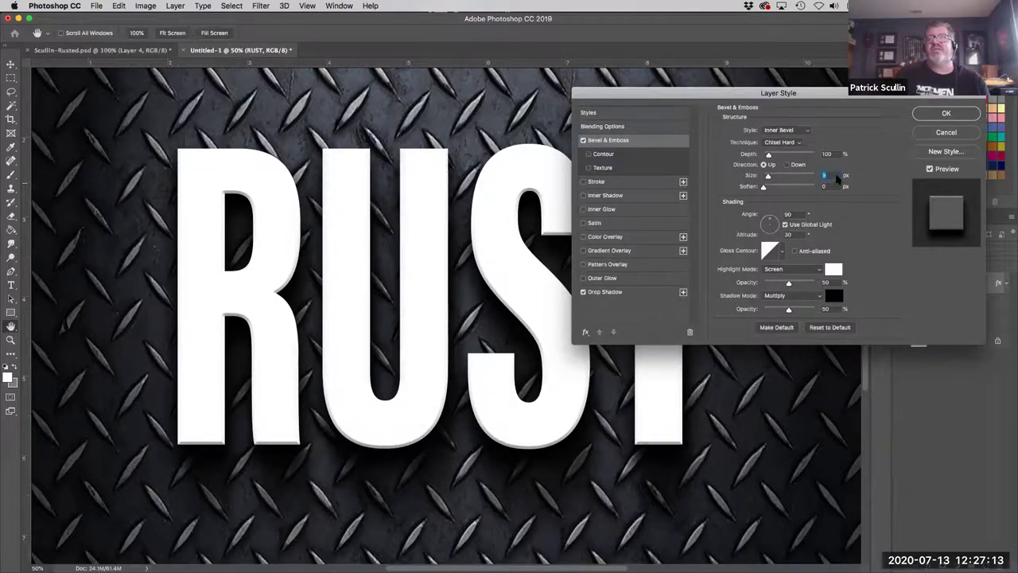
key(Up)
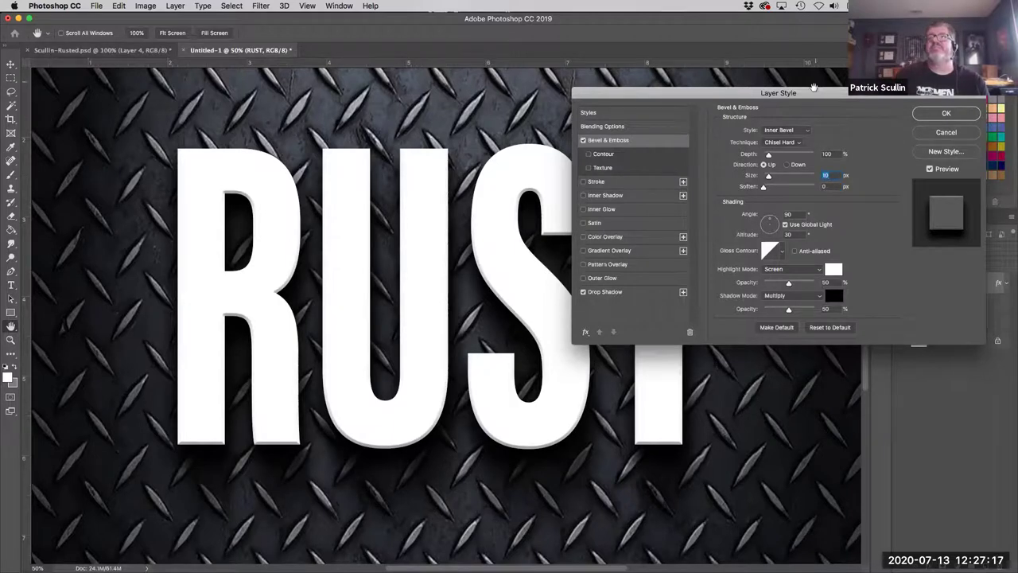
drag(812, 94, 796, 181)
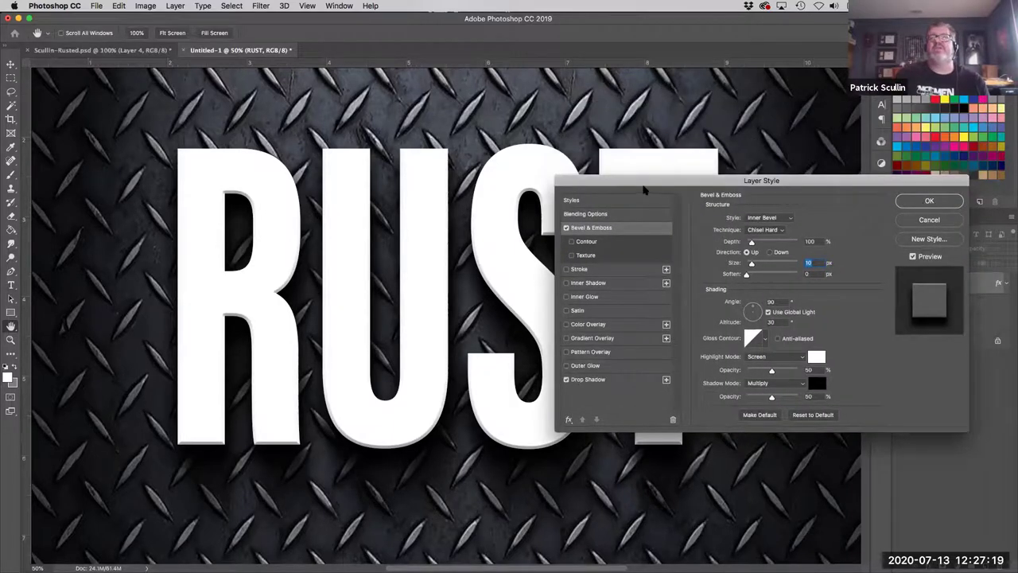
key(Return)
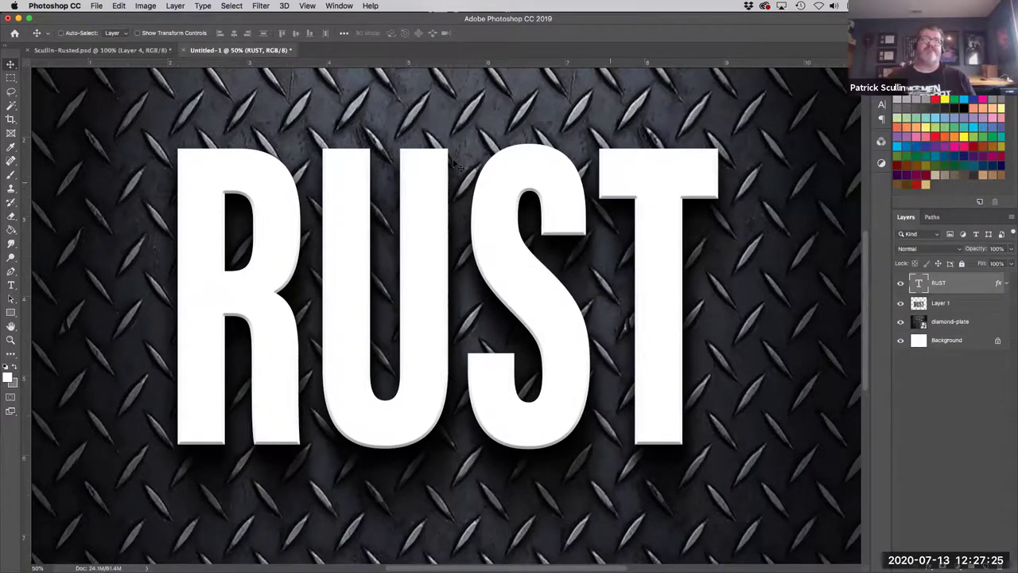
- Place rust.jpg from the Demo - Rusted Type folder as an embedded layer
click(97, 5)
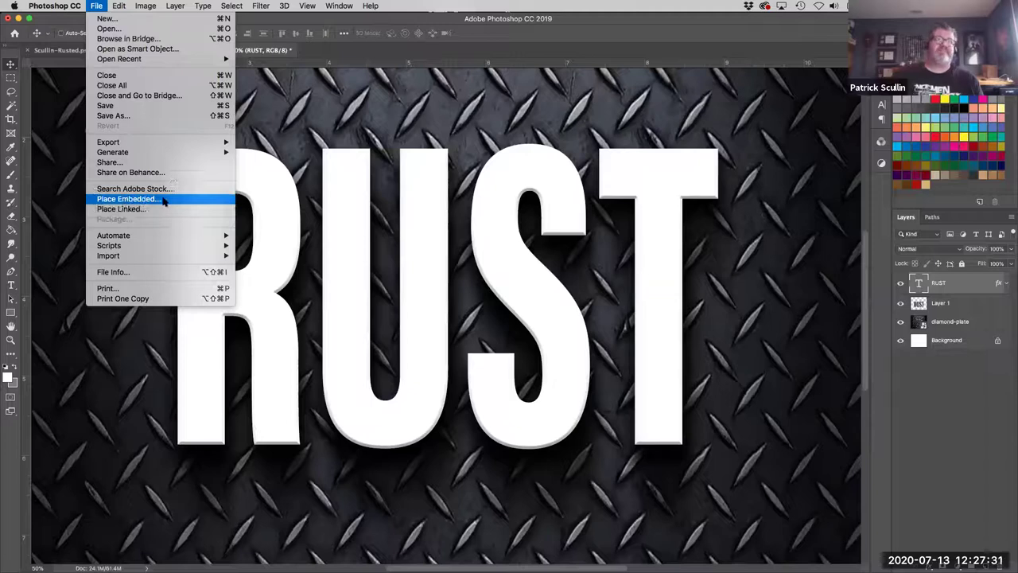
click(128, 199)
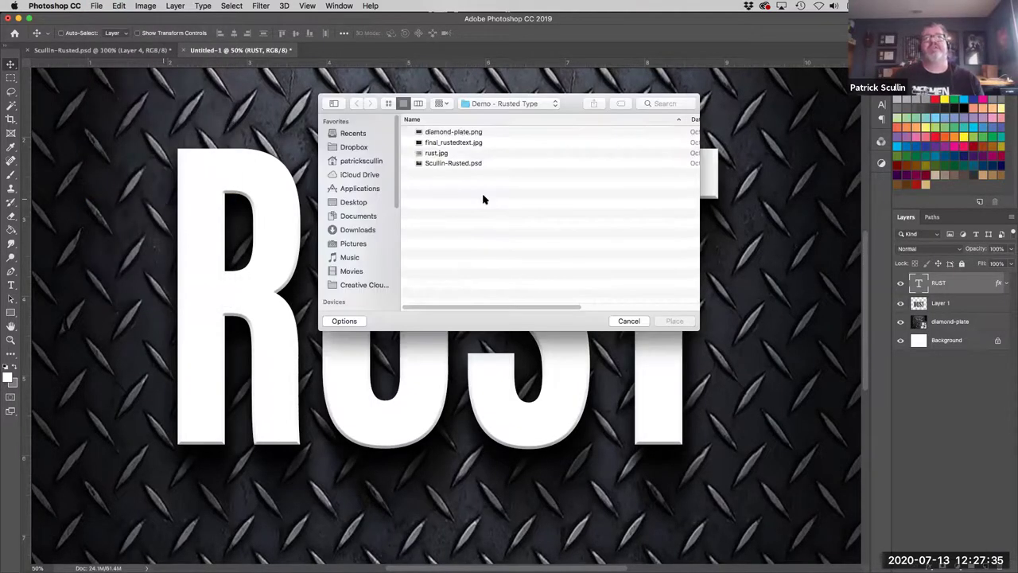
click(467, 155)
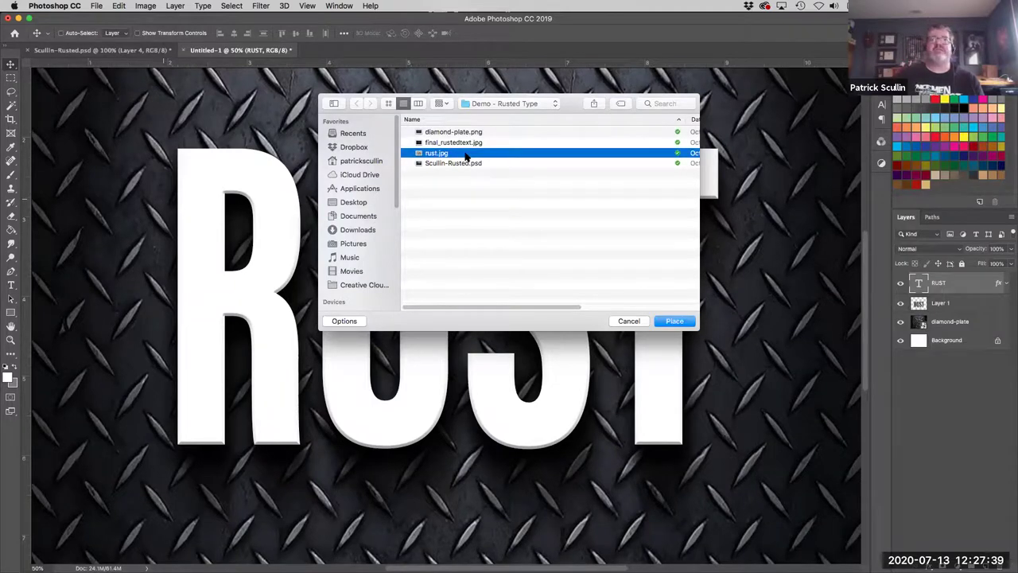
click(679, 321)
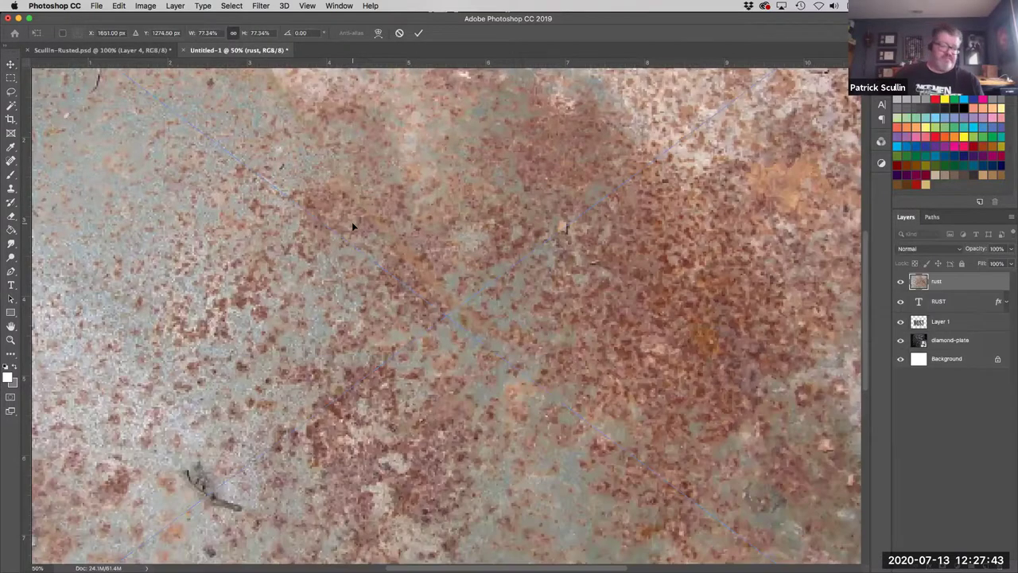
- Scale the rust texture down, centre it over the diamond plate, commit, and shift it right
key(super+0)
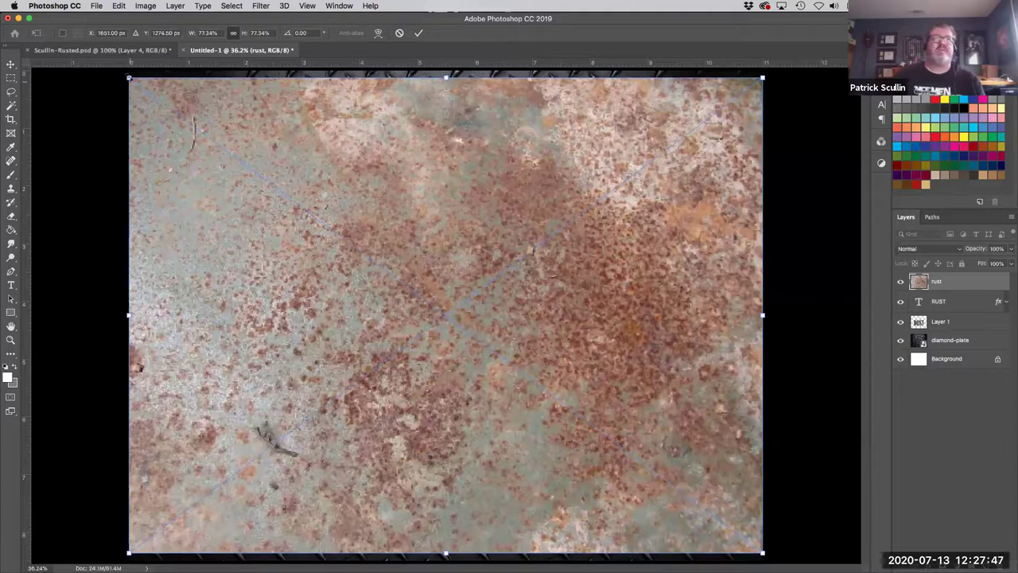
drag(128, 79, 221, 148)
drag(762, 147, 720, 180)
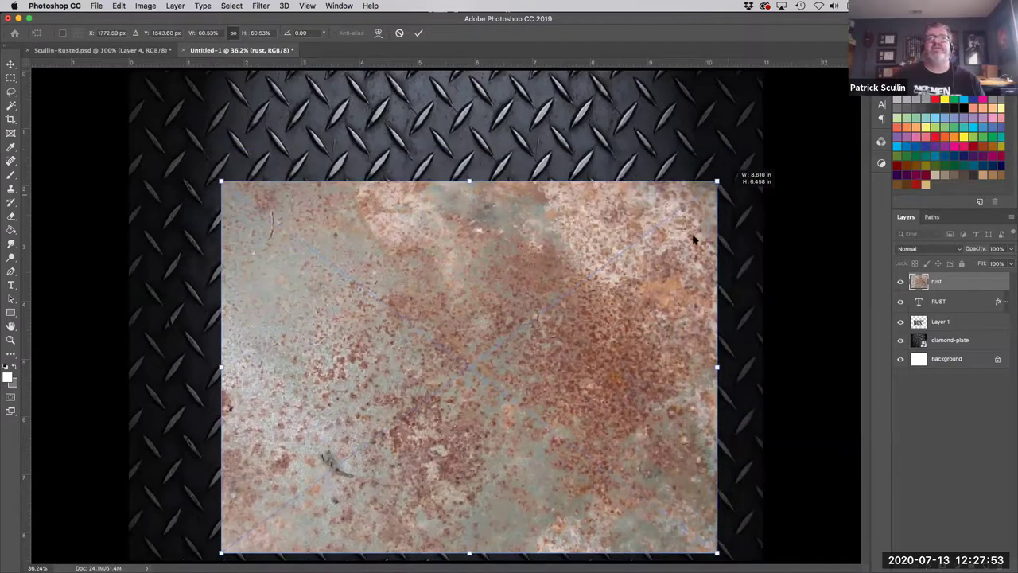
drag(593, 366, 589, 355)
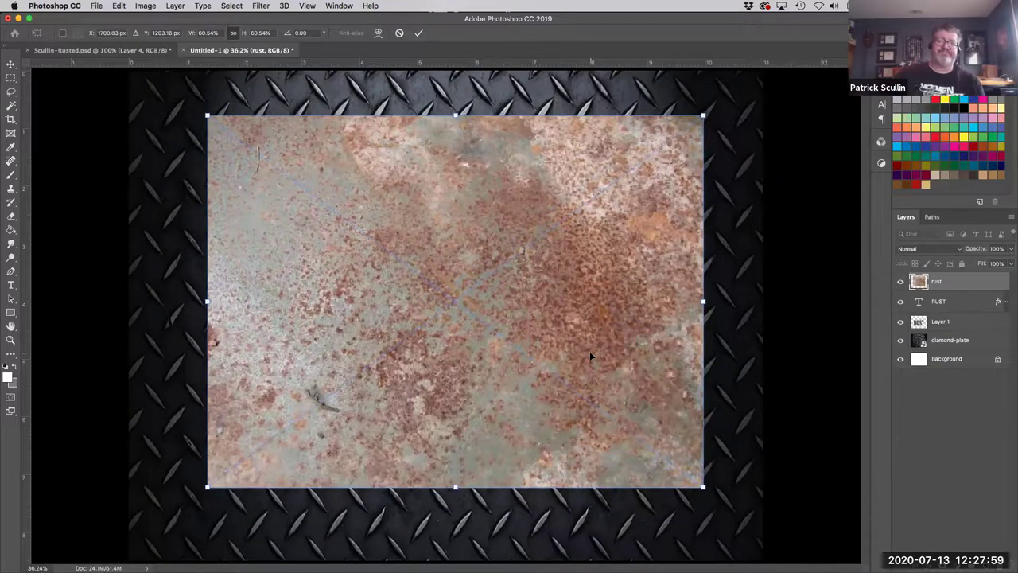
key(Return)
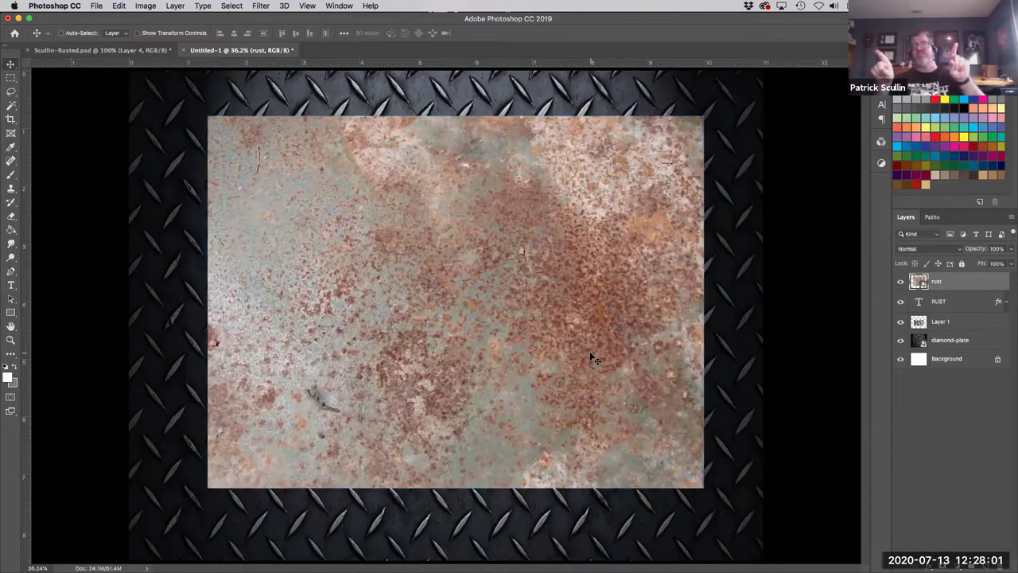
drag(382, 345, 445, 342)
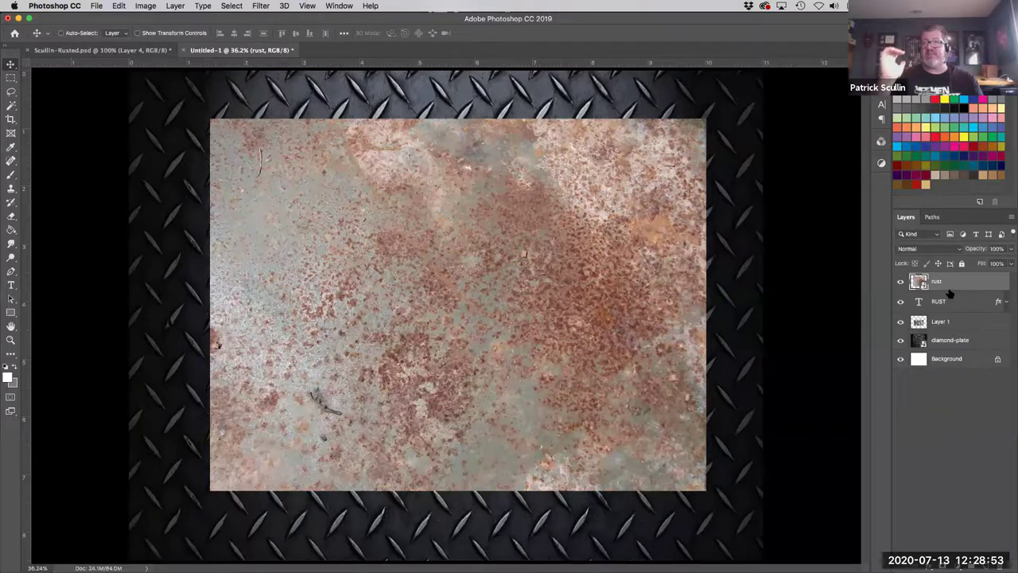
- Clip the rust texture layer to the RUST text layer below it
drag(949, 293, 948, 287)
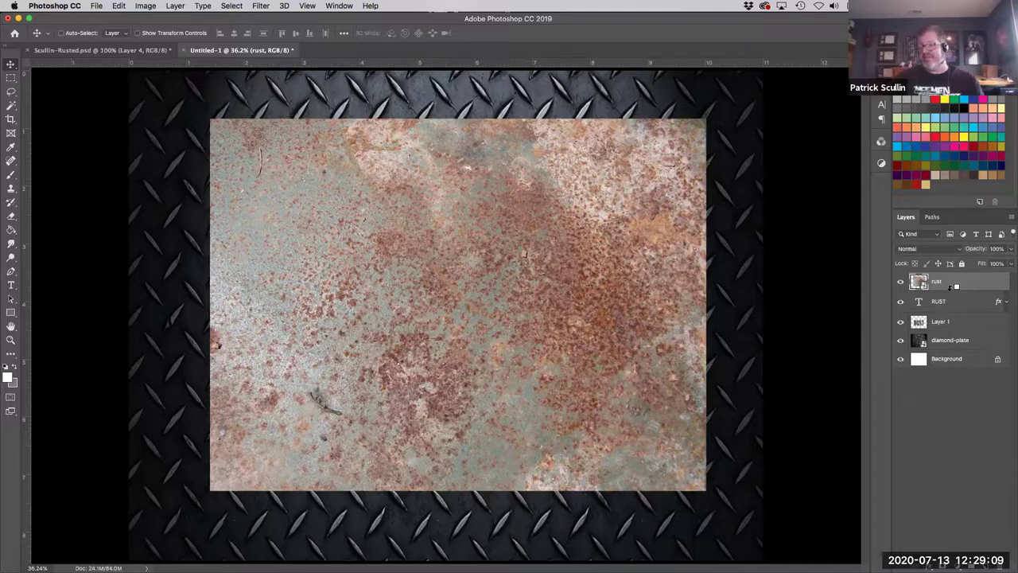
alt+click(949, 288)
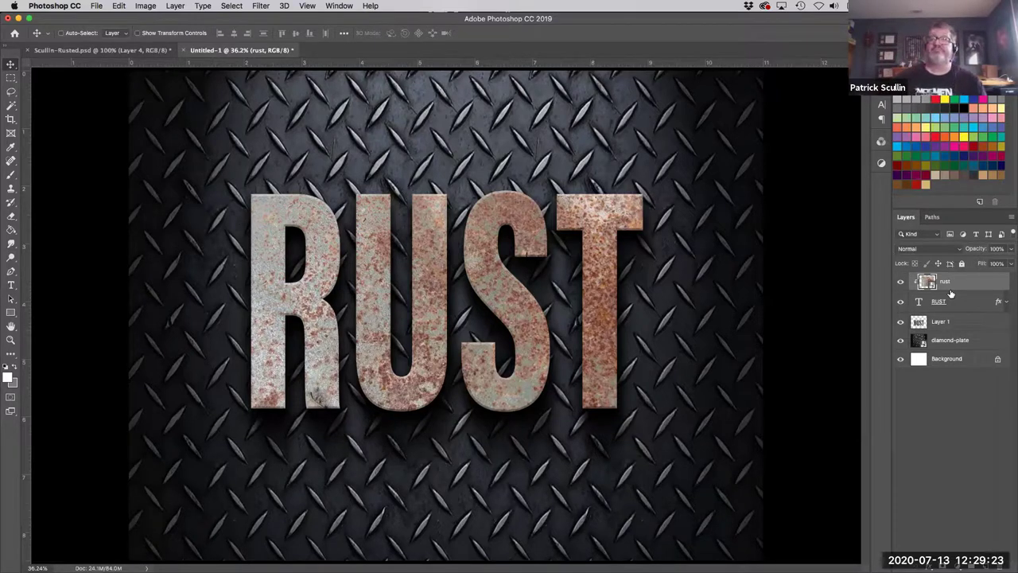
click(942, 251)
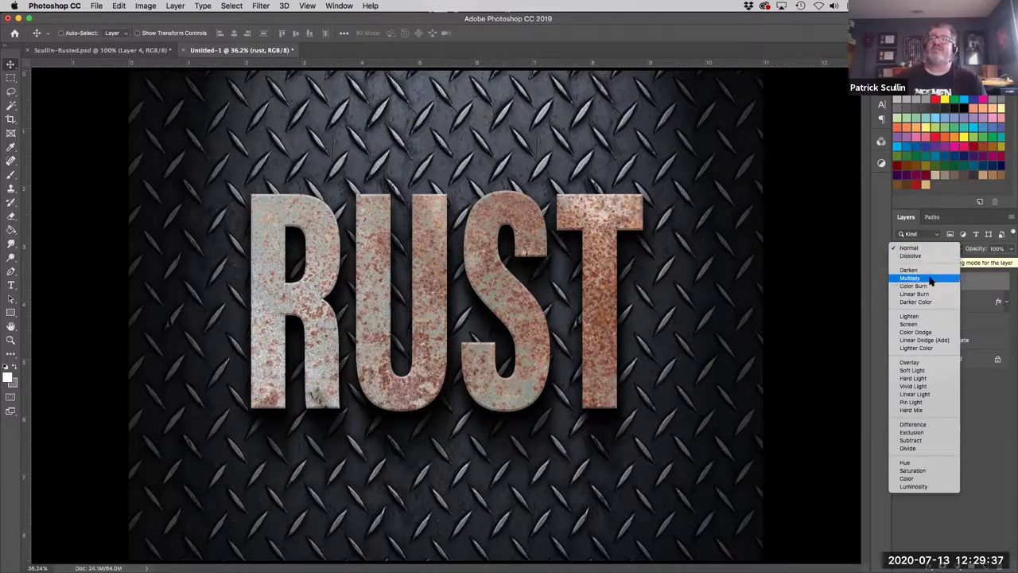
- Set the rust layer to Multiply and add an empty Layer 2 on top
click(930, 281)
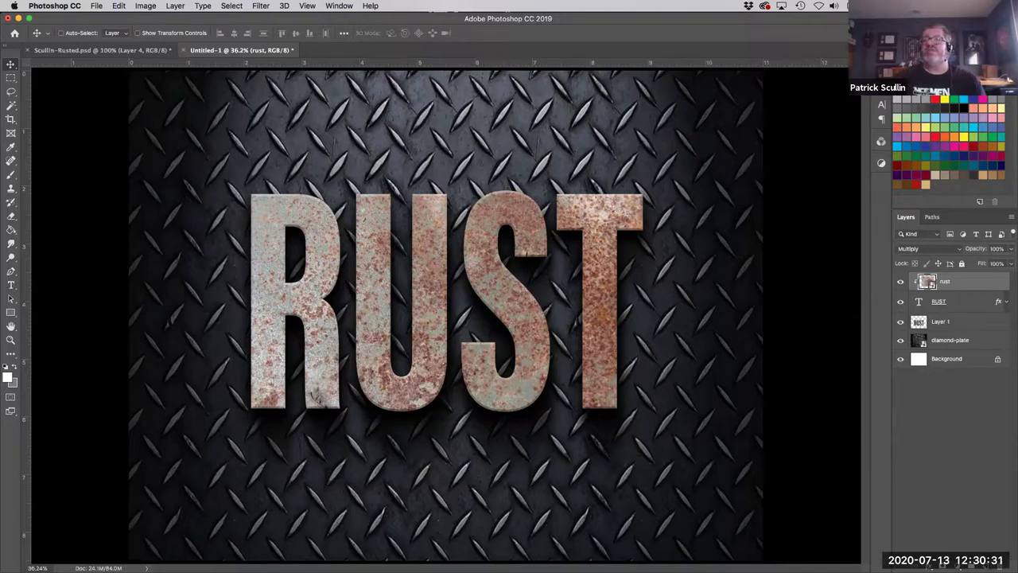
key(super+shift+alt+n)
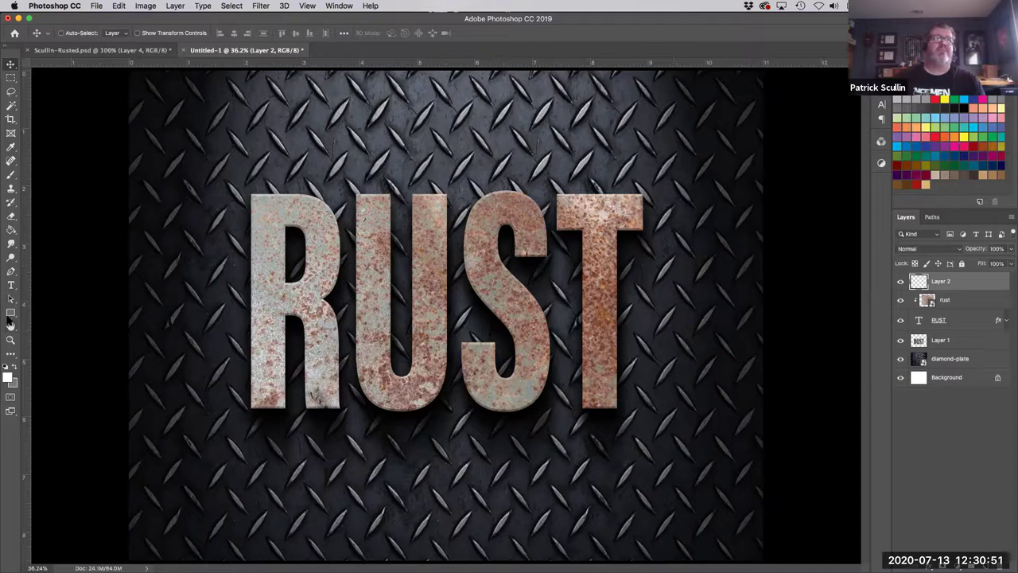
- Switch to the Gradient Tool with white as foreground and black as background
click(11, 231)
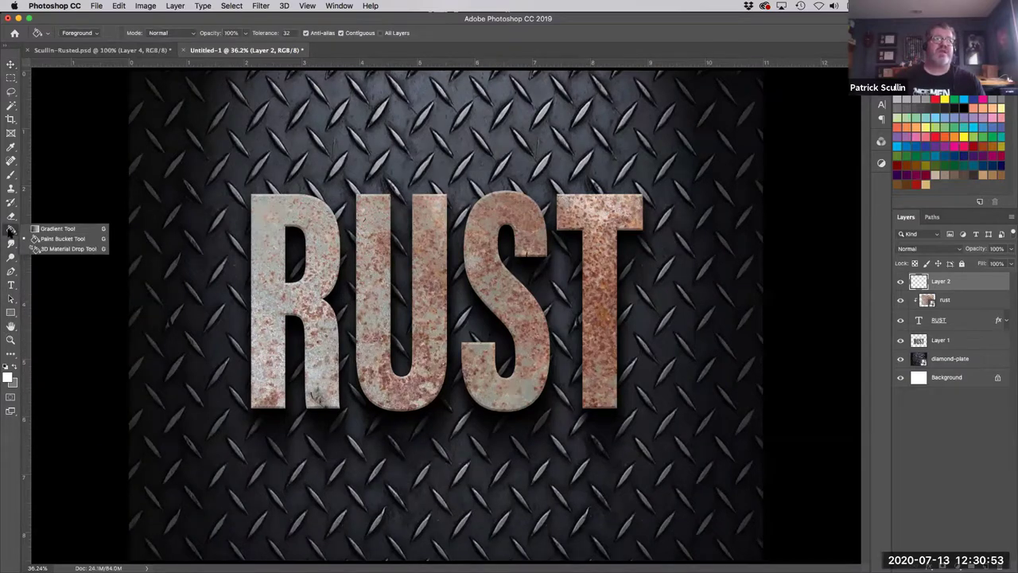
click(76, 230)
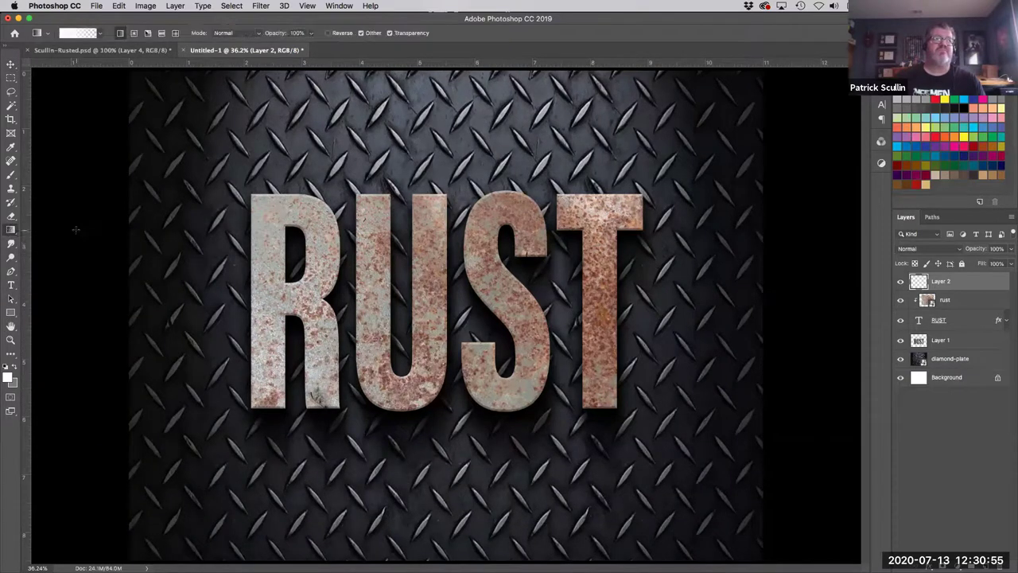
click(5, 368)
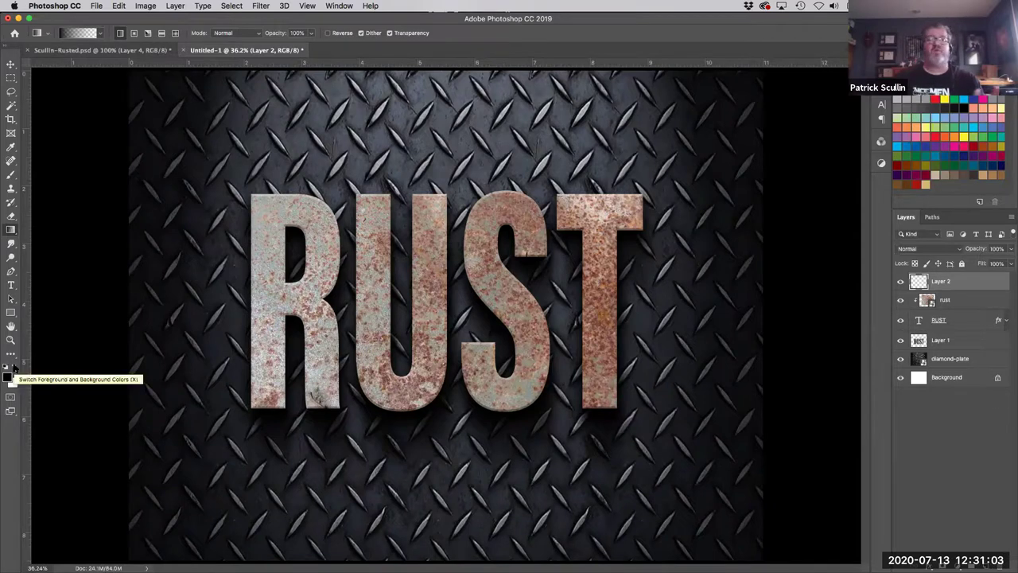
click(15, 368)
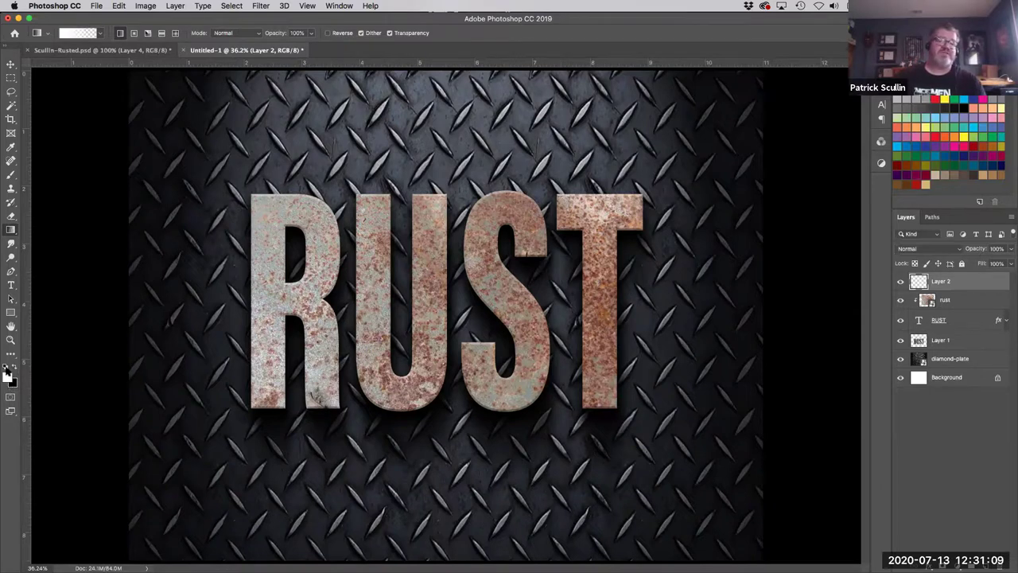
click(14, 366)
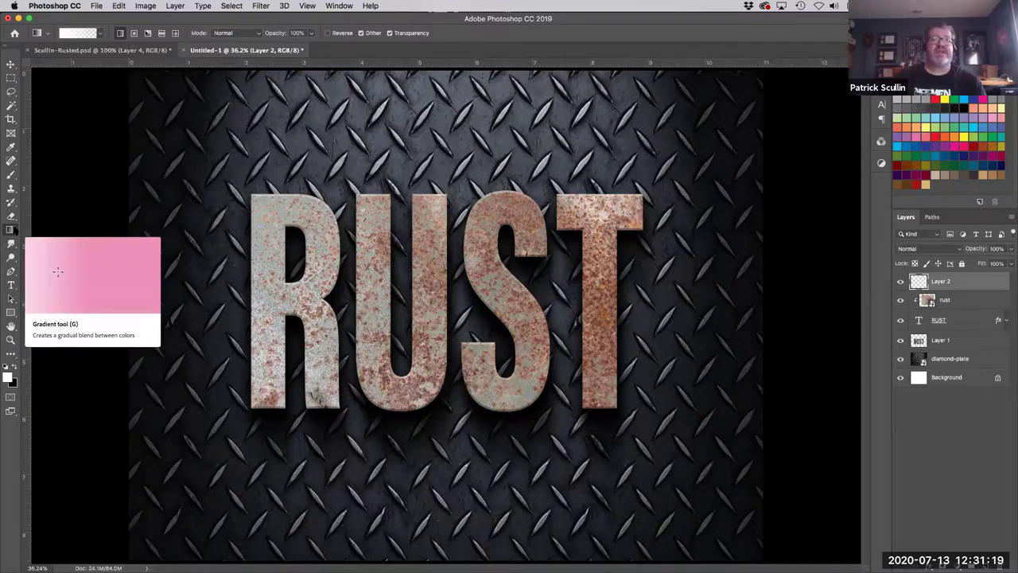
- Pick the Foreground to Background gradient preset and begin dragging downward from above the RUST letters
click(101, 36)
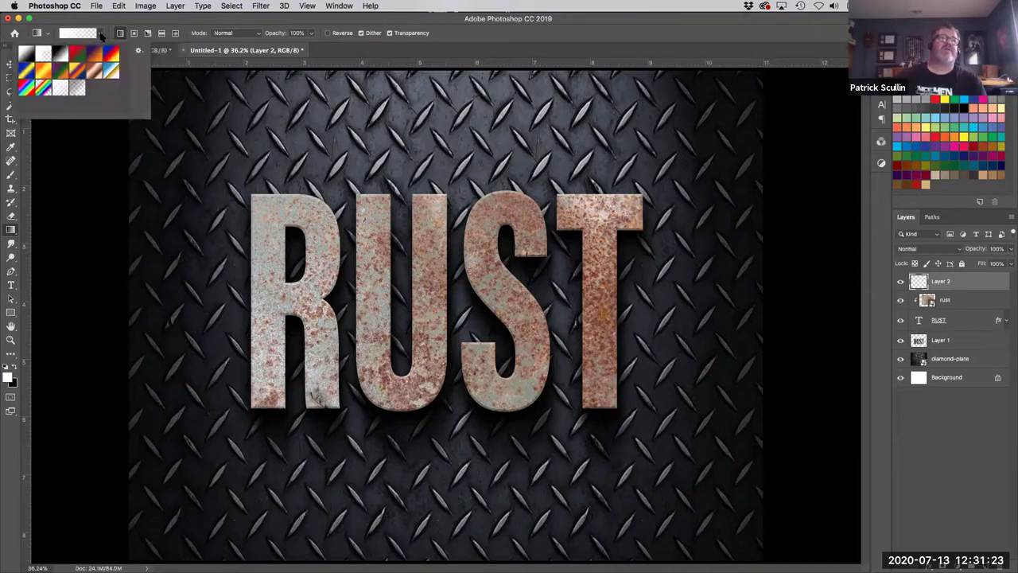
click(27, 54)
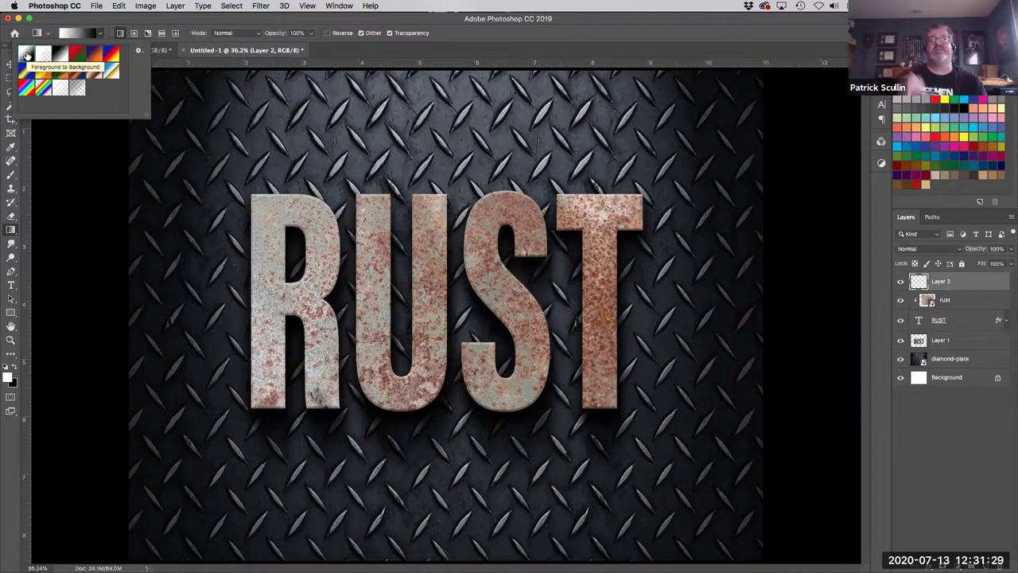
click(385, 17)
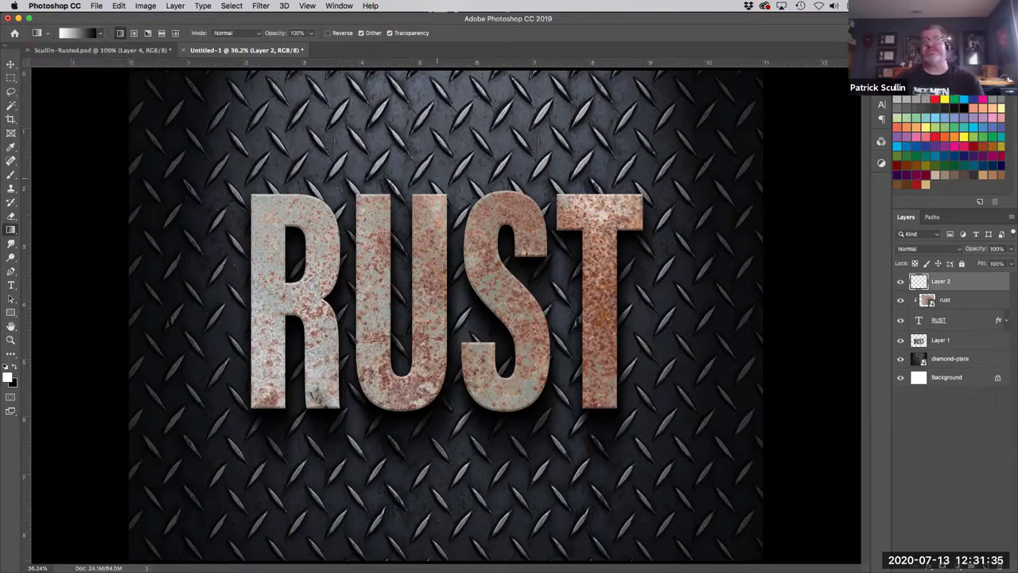
drag(437, 178, 440, 424)
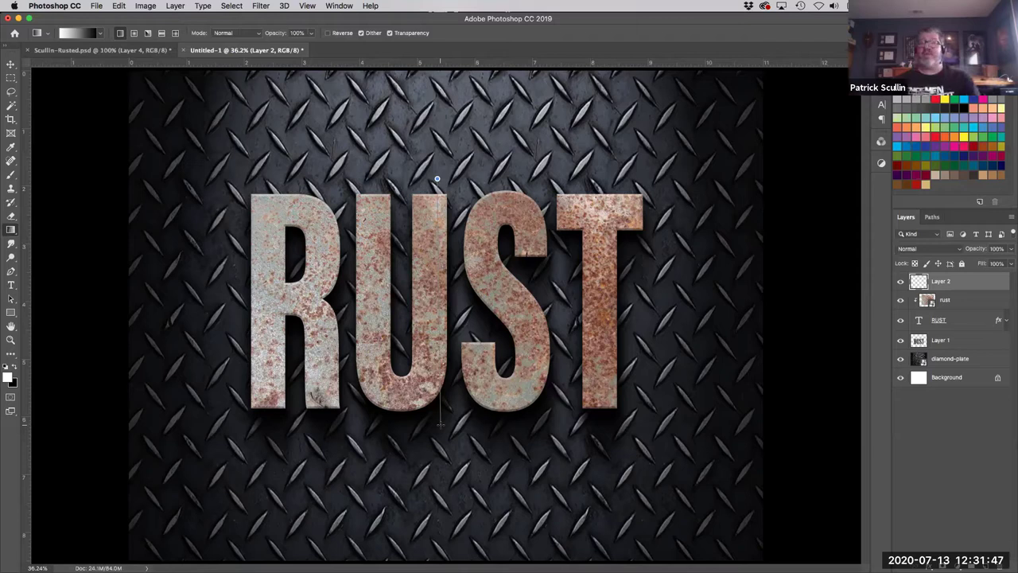
- Finish the white-to-black gradient below the letters and clip Layer 2 to the rust layer
drag(440, 423, 440, 428)
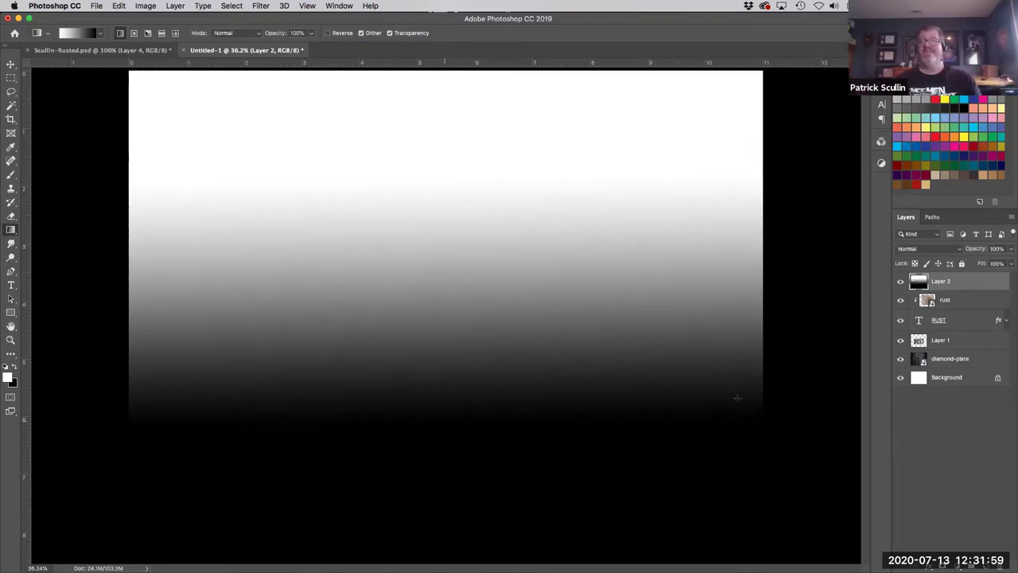
alt+click(978, 288)
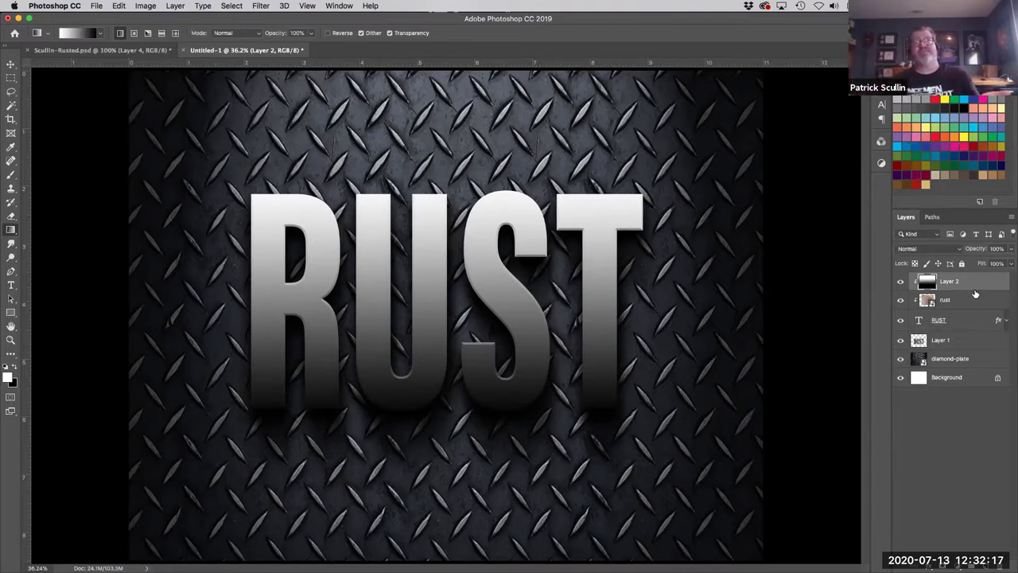
- Set the gradient Layer 2 to Multiply blend mode at 82% opacity
click(949, 250)
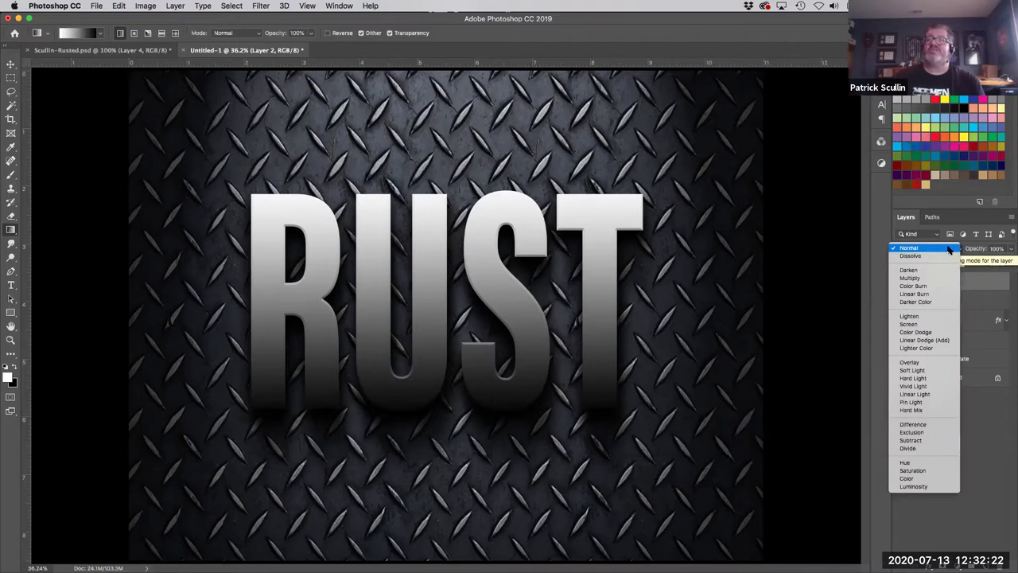
click(912, 279)
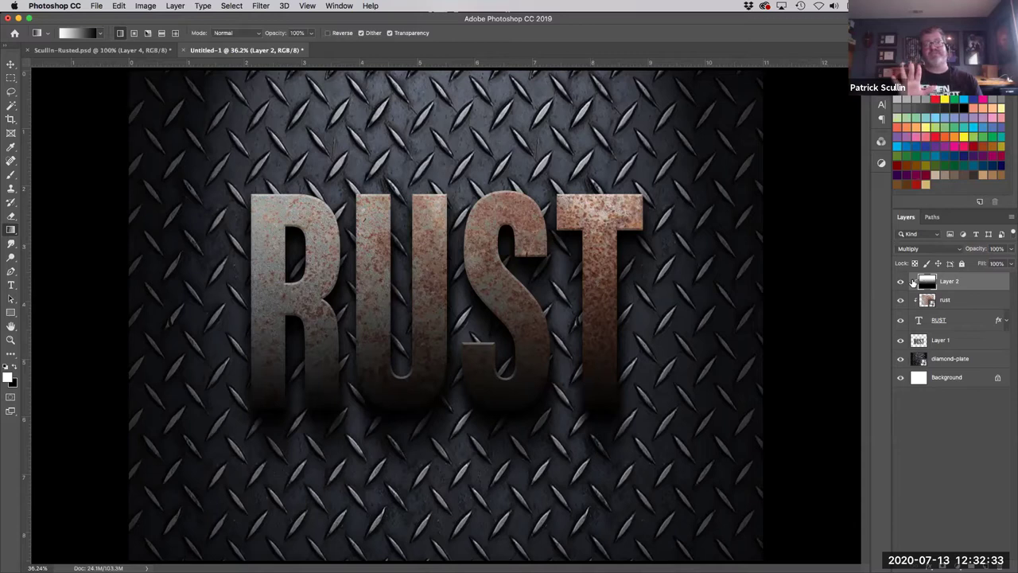
click(1011, 249)
mouse_move(1010, 263)
mouse_down()
mouse_move(993, 263)
mouse_move(1002, 264)
mouse_up()
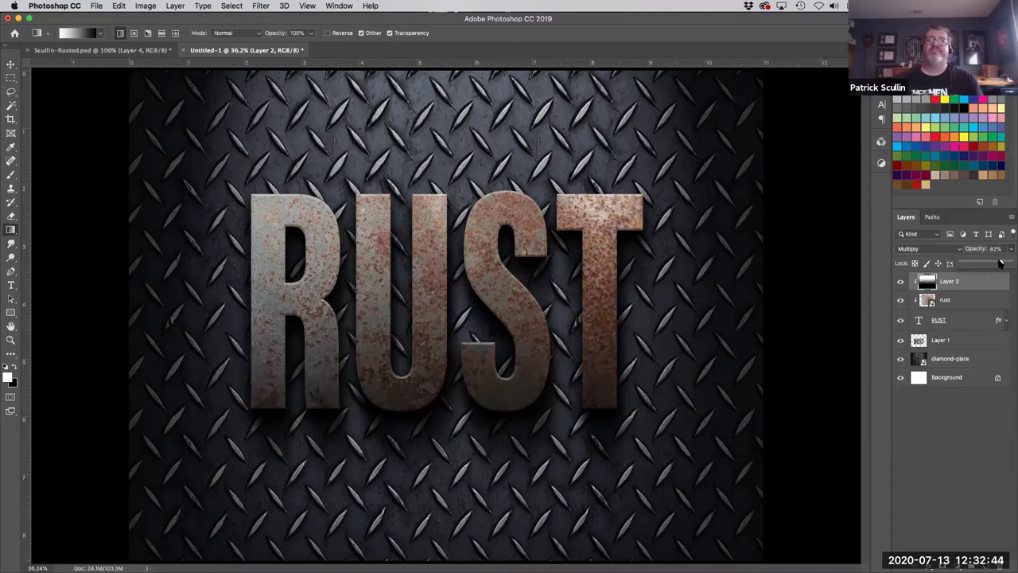
click(925, 282)
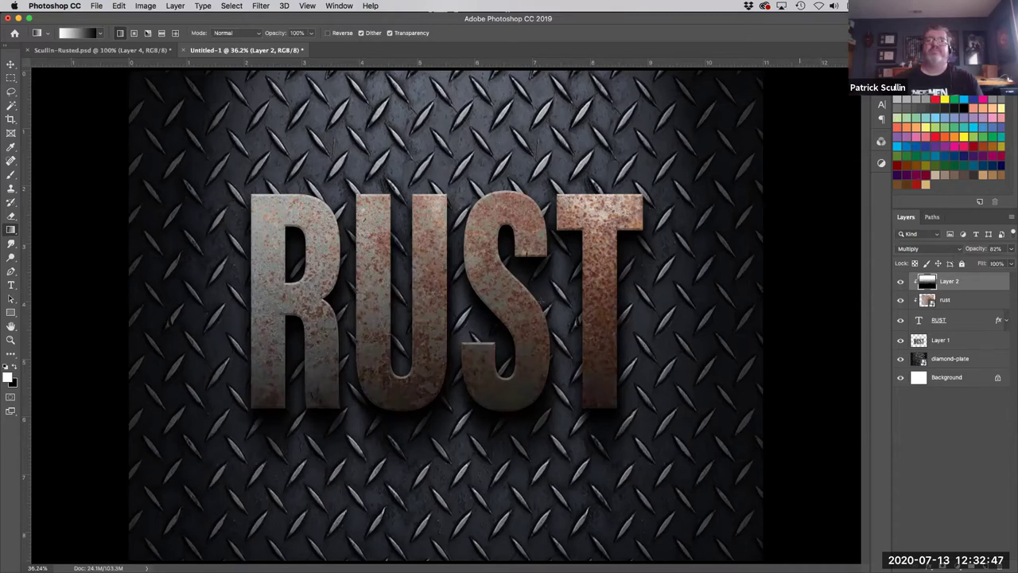